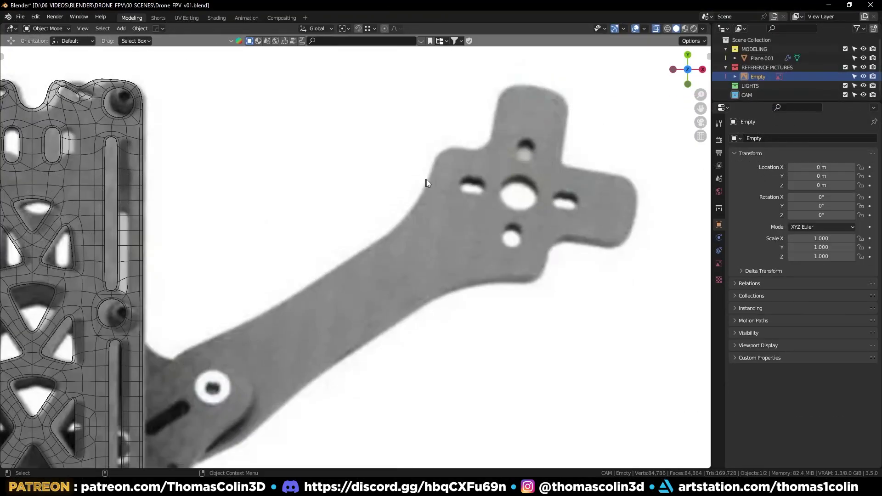
- Place the 3D cursor on the upper prong of the drone arm reference and add a plane there
key("g")
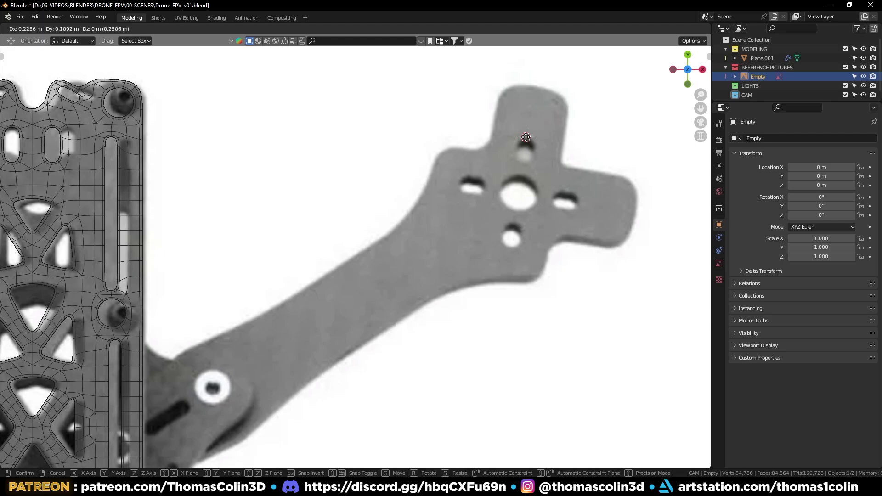
key("Escape")
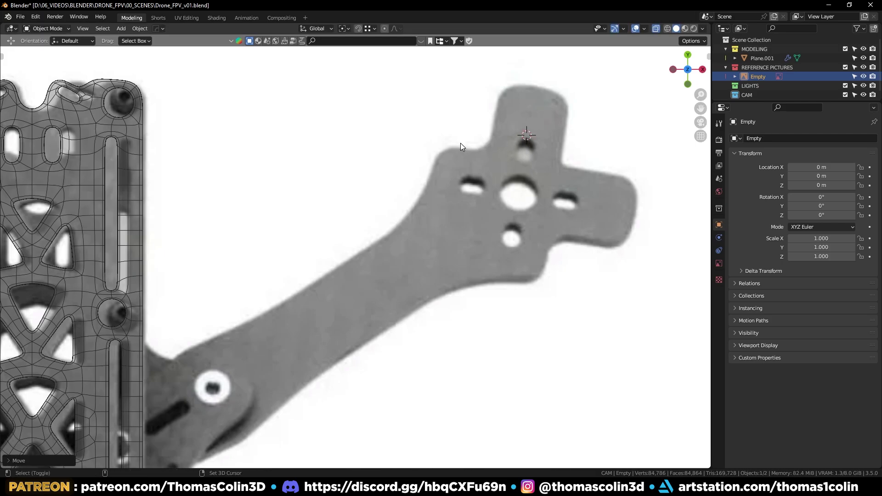
key("shift+a")
left_click(501, 142)
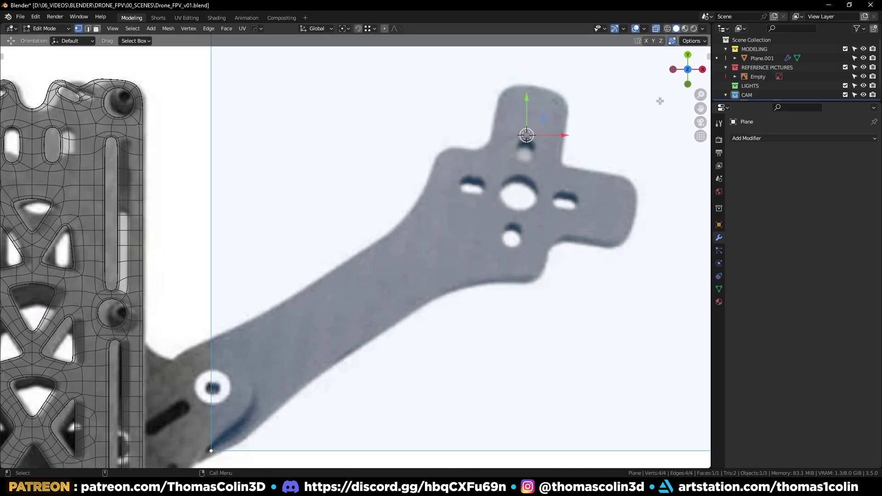
- Scale, rotate and move the plane so it covers the arm's upper prong
key("s")
key("r")
left_click(616, 89)
key("g")
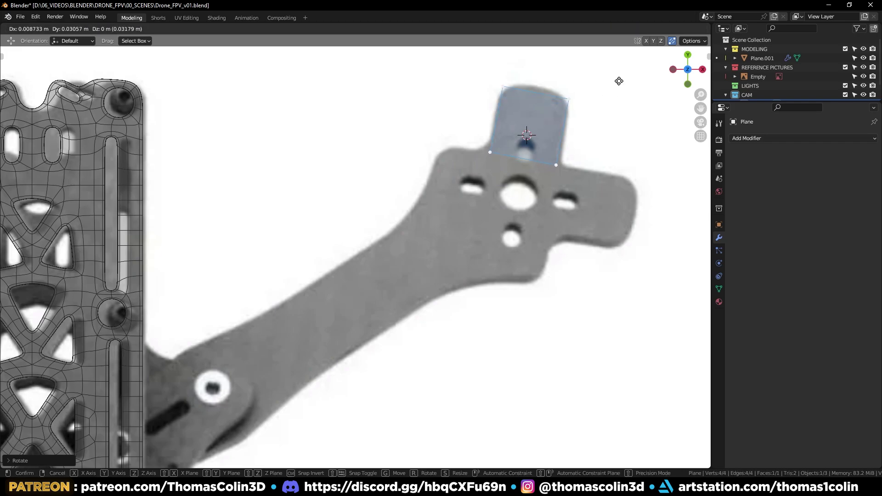
left_click(618, 78)
key("s")
left_click(608, 105)
- Add a level 2 Subdivision modifier and split the plane with one centred loop cut in each direction
key("ctrl+2")
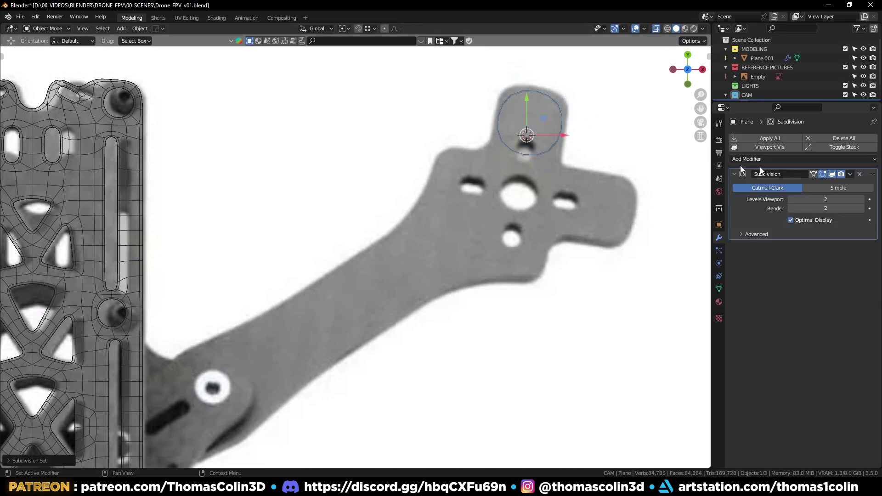
key("2")
left_click(543, 92)
key("ctrl+r")
left_click(541, 91)
right_click(541, 91)
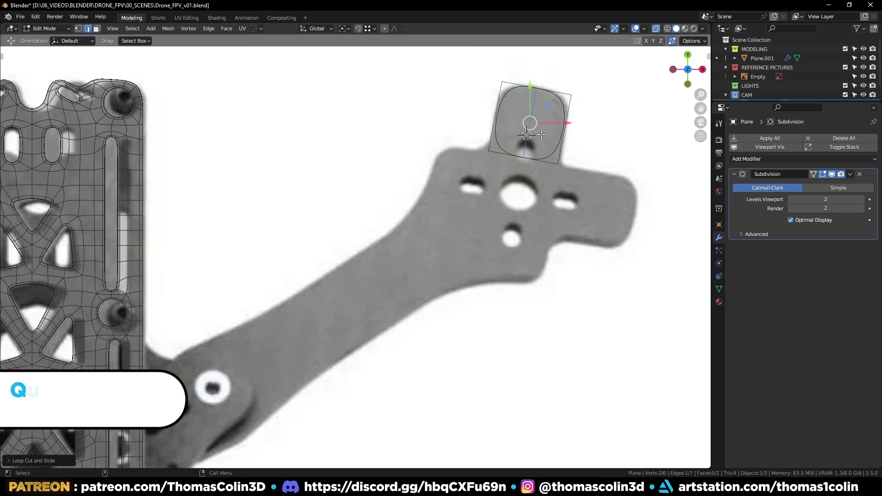
left_click(564, 123)
key("ctrl+r")
left_click(564, 123)
right_click(564, 123)
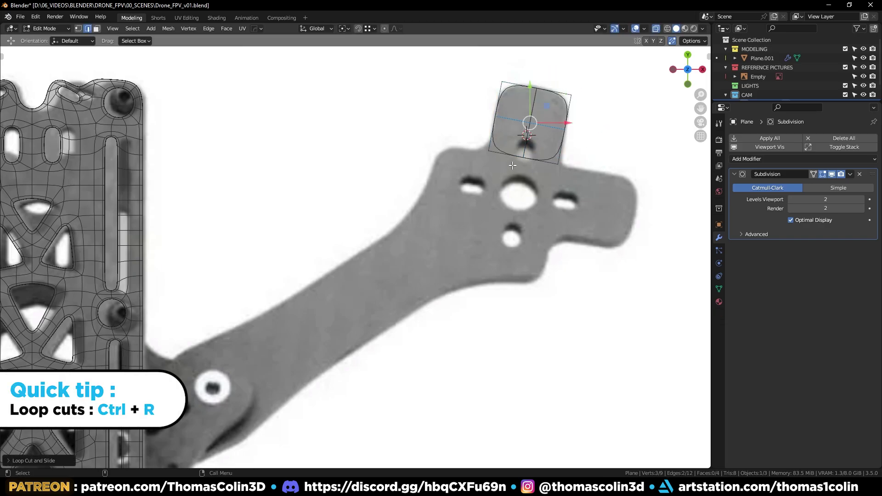
- Enable the Subdivision modifier's on-cage display and return to Object Mode
left_click(831, 174)
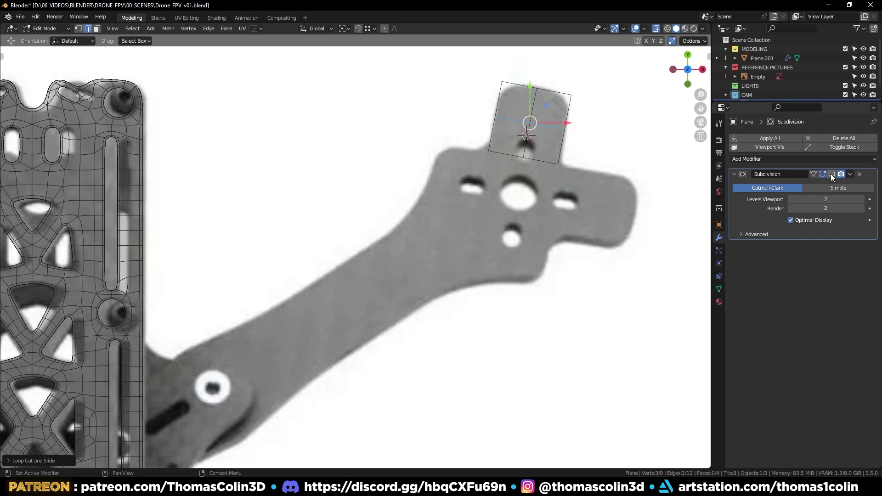
left_click(814, 174)
key("Tab")
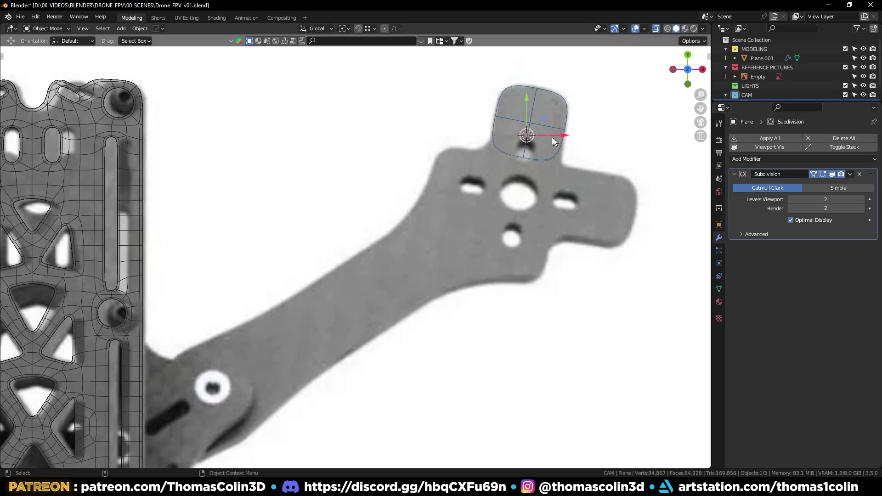
- Duplicate the subdivided plane onto the arm's right prong and join both planes into one object
key("shift+d")
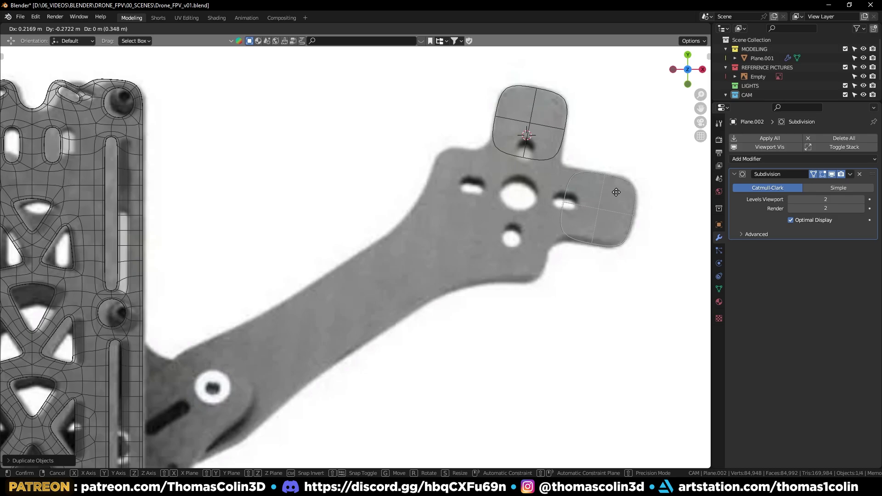
left_click(616, 192)
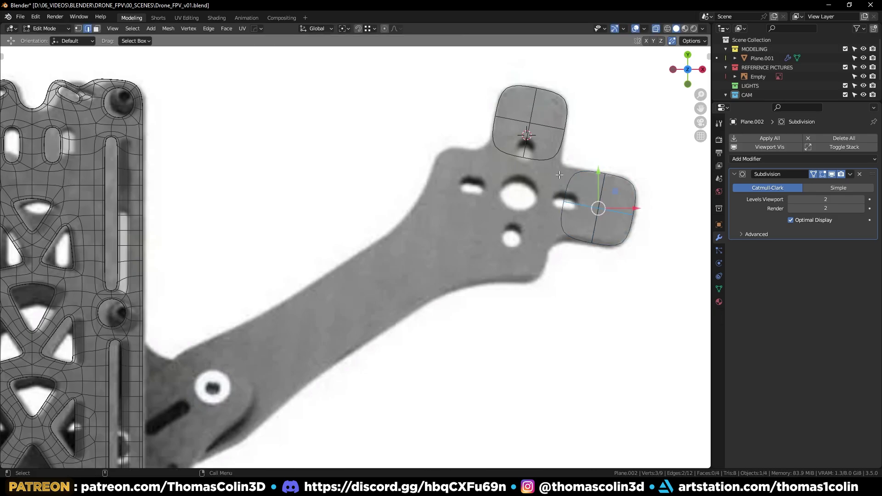
left_click(553, 133, "shift")
key("ctrl+j")
- Turn off the subdivision in the viewport and fill a face between the facing edges of the two prong squares
left_click(831, 174)
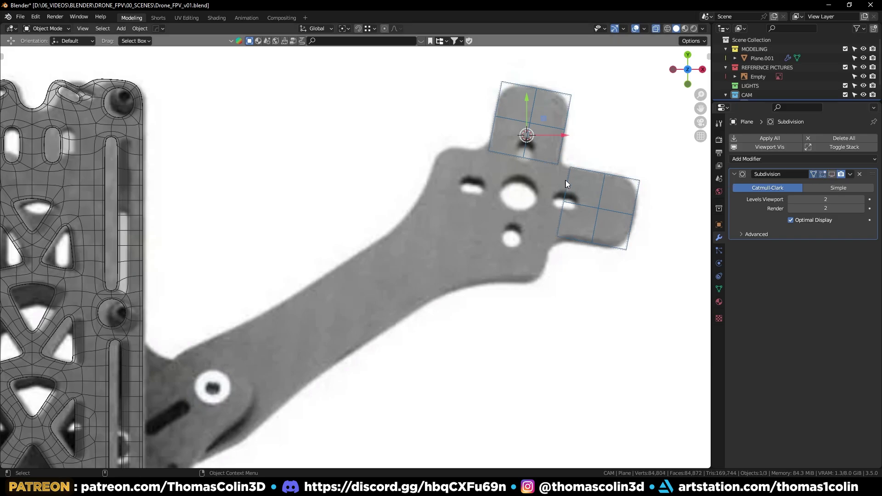
left_click(559, 195, "shift")
key("f")
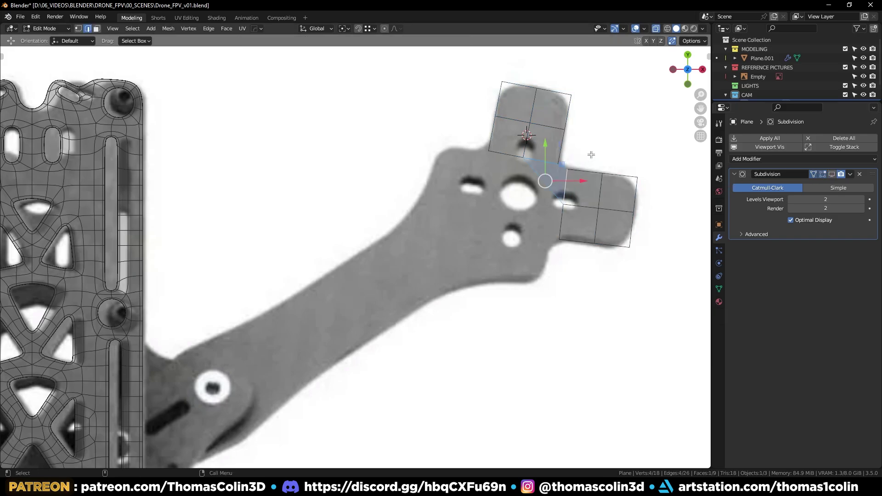
left_click(591, 154)
- Move the upper prong's lower inner vertex to fit the inner corner between the two prongs
key("1")
middle_click_drag(558, 172, 503, 196, "ctrl")
left_click(495, 197)
key("g")
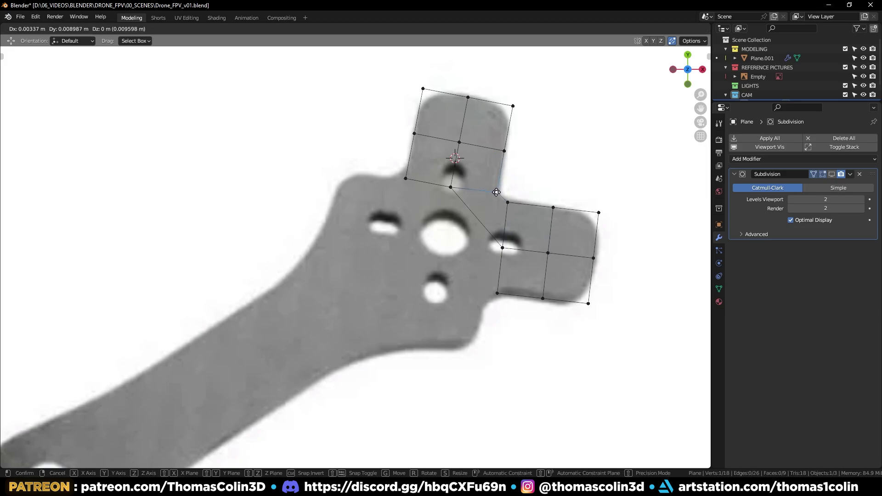
left_click(496, 193)
- Add a centred loop cut through the face bridging the two prongs
key("2")
left_click(473, 212)
key("ctrl+r")
left_click(480, 211)
right_click(481, 210)
- Slide the two vertices beside the inner corner along the prong edges, away from the corner
left_click(498, 208)
left_click(498, 191)
key("g")
key("g")
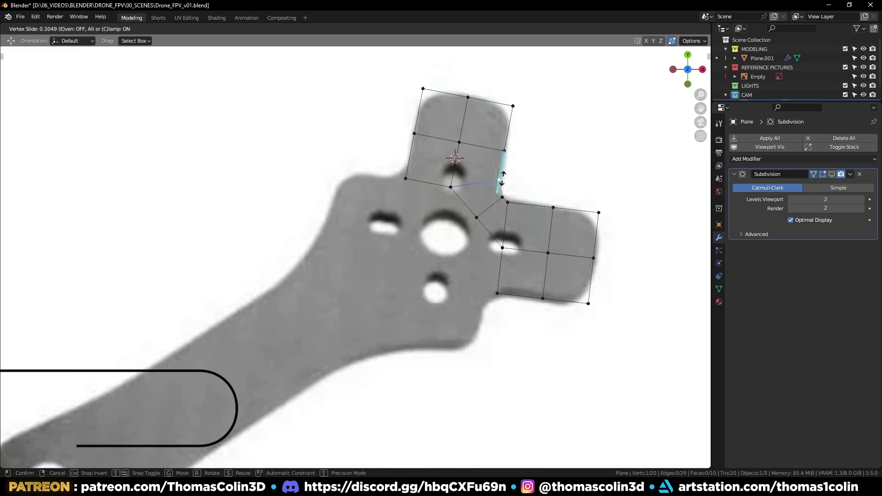
left_click(500, 178)
left_click(510, 203)
key("g")
key("g")
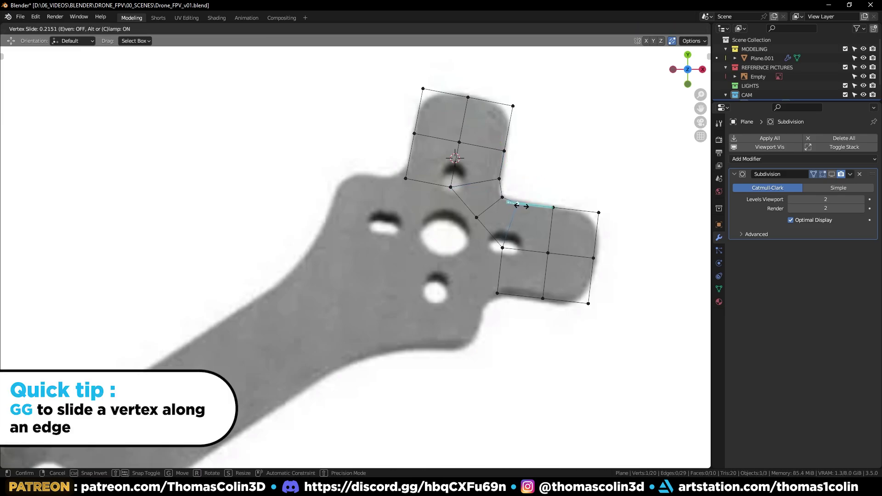
left_click(521, 206)
- Extrude the two inner edges of the bridge toward the plate's central hole
key("2")
left_click(457, 166)
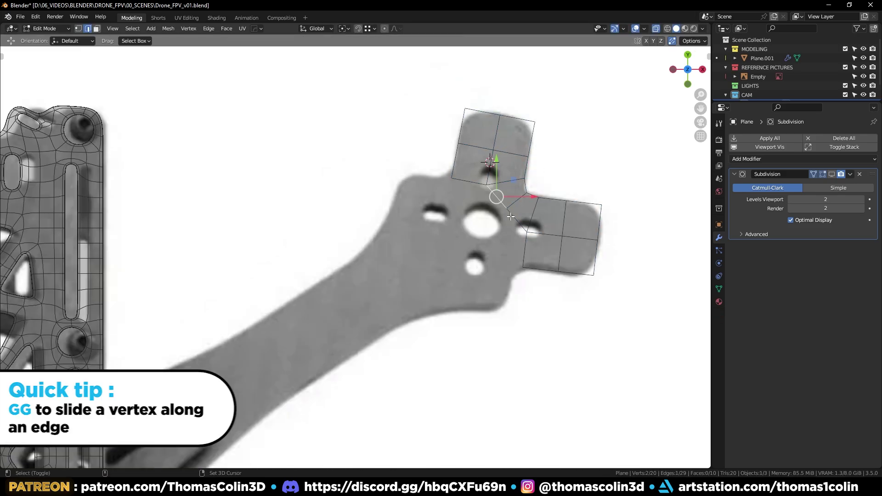
left_click(511, 219, "shift")
key("e")
left_click(504, 214)
- Move the extruded strip's two end vertices onto the adjacent outer corners of the prongs
key("1")
left_click(463, 199)
key("g")
left_click(450, 179)
left_click(504, 248)
key("g")
left_click(522, 266)
- Dissolve the extruded strip's middle edge, add a centred vertex on its outer edge and reconnect it to the bridge's middle vertex
left_click(478, 216)
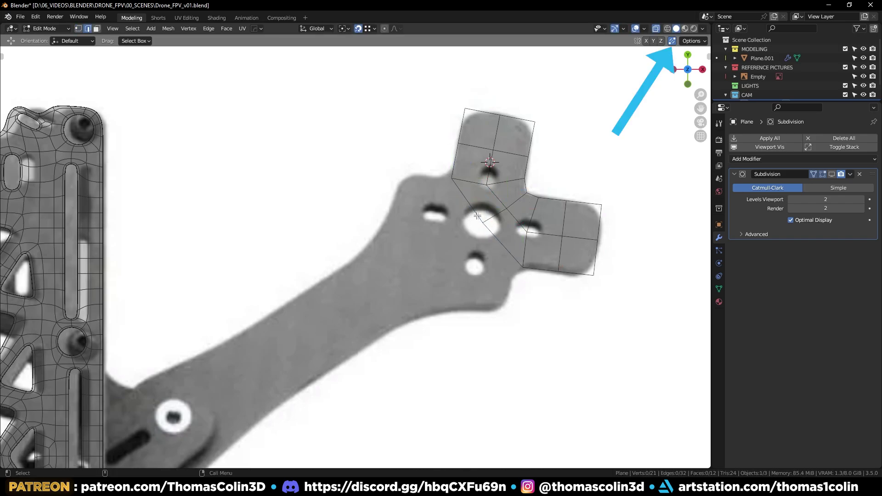
key("ctrl+x")
left_click(506, 213)
left_click(487, 223)
key("ctrl+r")
double_click(486, 223)
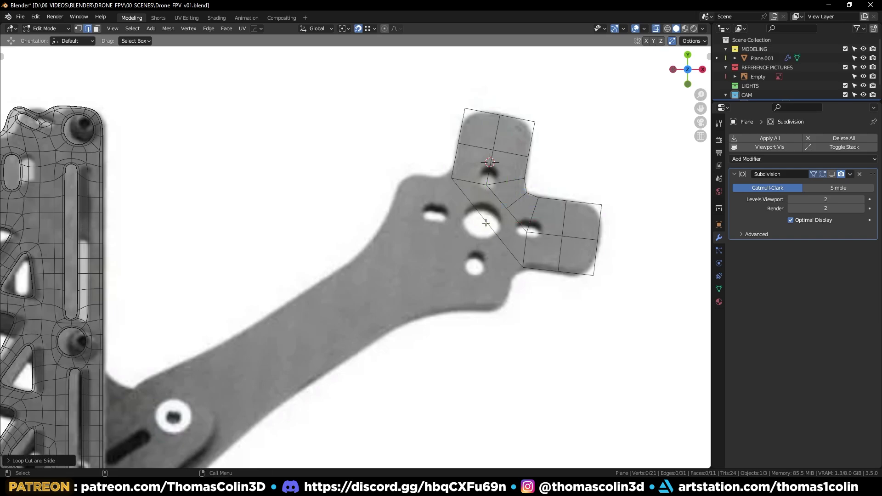
key("1")
left_click(487, 223)
left_click(506, 209, "shift")
key("j")
- Select the strip's two outer edges and create a custom transform orientation from them
key("2")
left_click(473, 209)
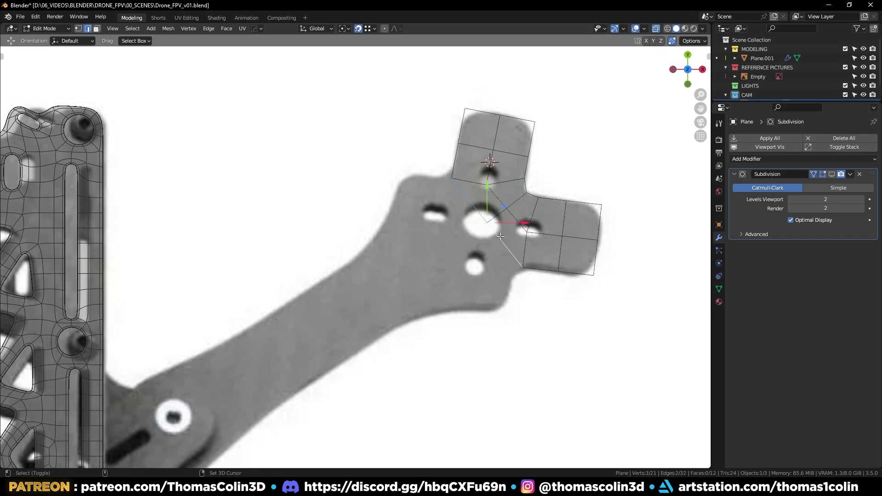
left_click(326, 29)
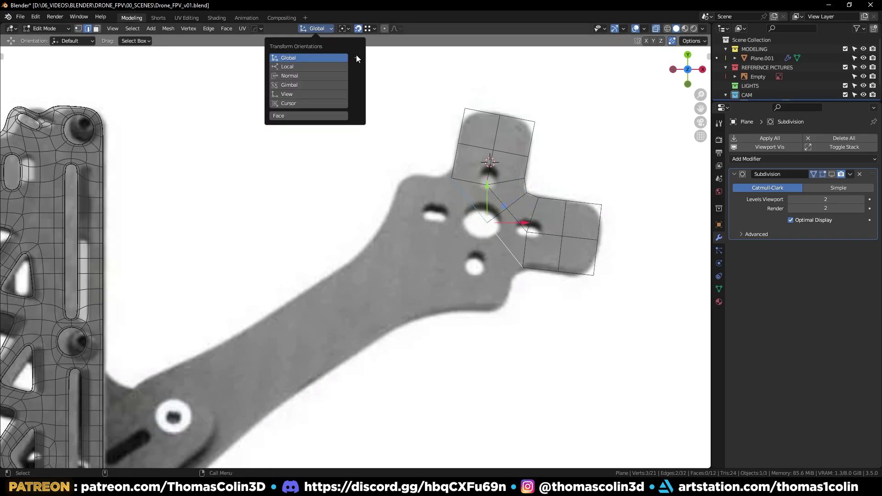
left_click(357, 56)
- Extrude the strip's outer edges about 0.46 m along the custom orientation's X axis, down to the arm's neck
left_click(472, 214)
key("e")
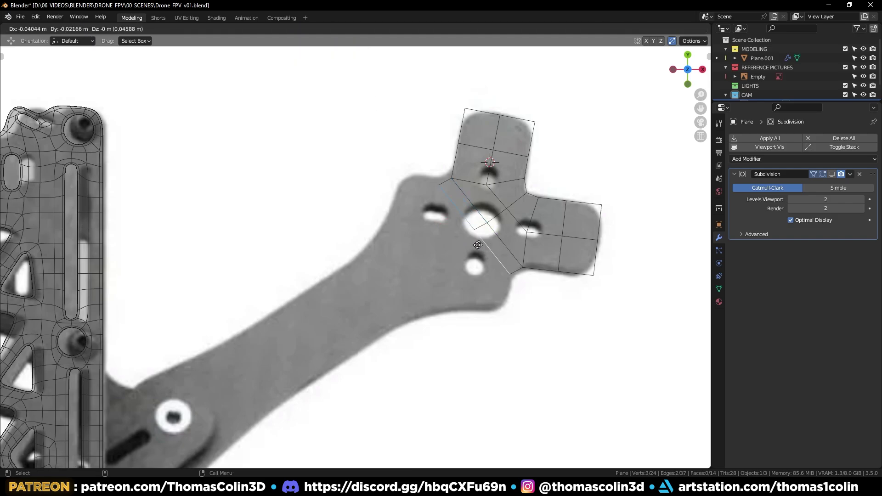
key("x")
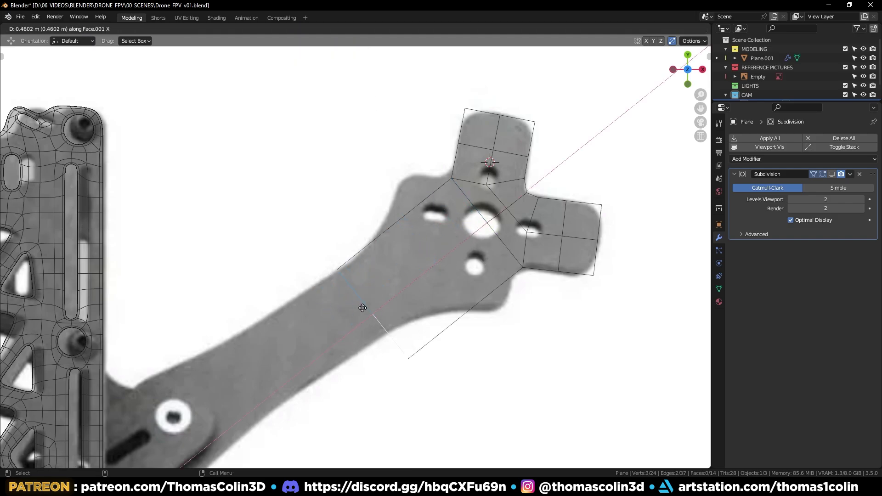
left_click(363, 307)
- Scale down and reposition the extruded end edges to match the arm's width at the neck
key("s")
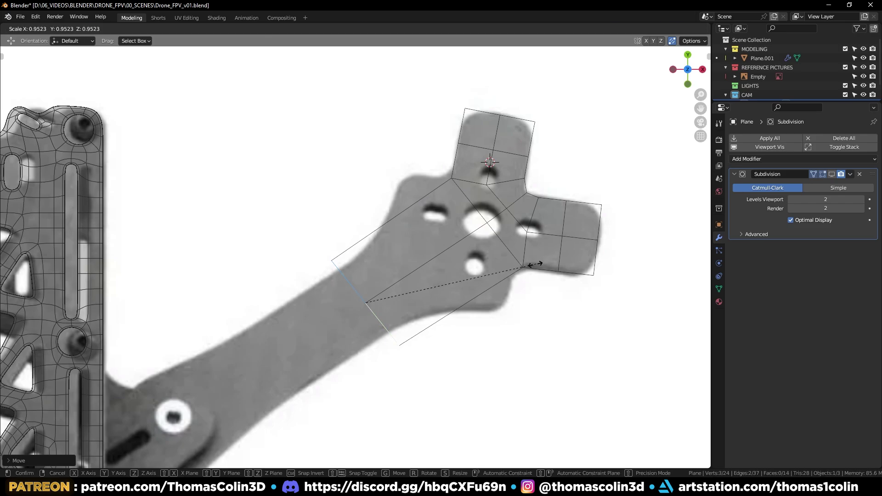
left_click(479, 275)
key("g")
left_click(476, 272)
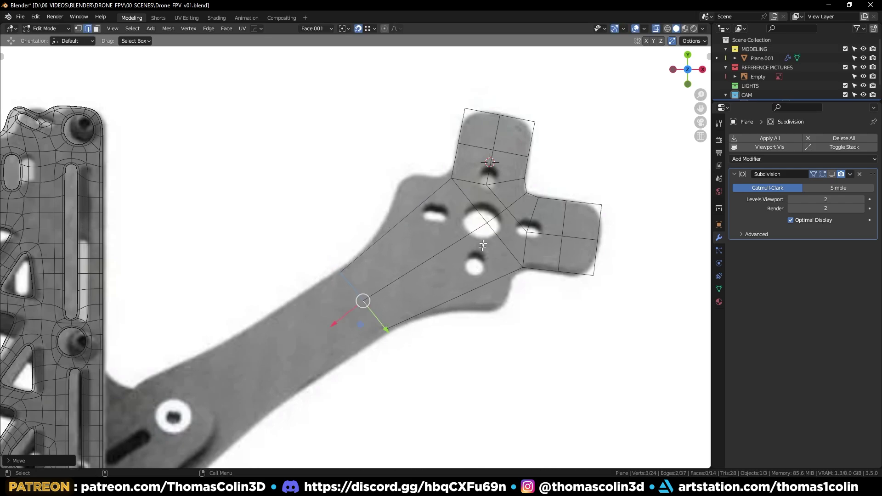
- Add a centred loop cut across the new arm section and scale it to the reference outline
left_click(424, 215)
key("ctrl+r")
left_click(424, 215)
right_click(543, 228)
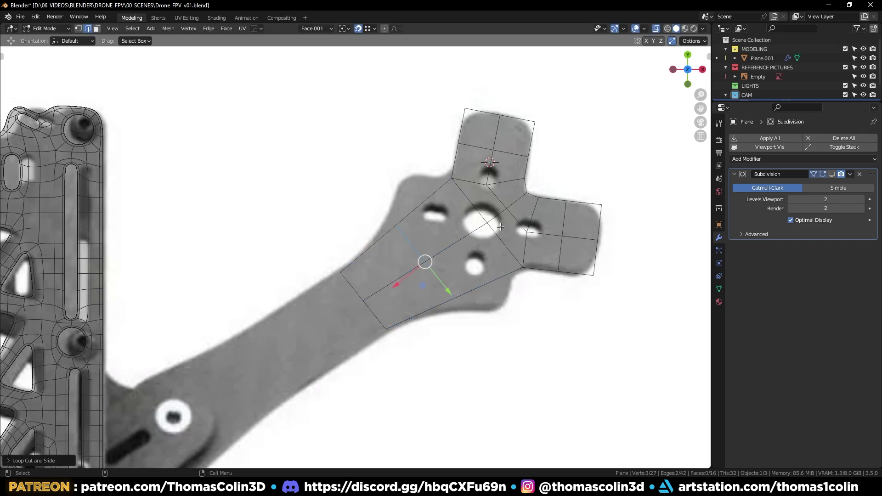
key("s")
left_click(430, 201)
- Add another centred loop cut nearer the prongs and widen it along Y to the plate's shoulders
left_click(430, 201)
key("ctrl+r")
left_click(431, 201)
right_click(549, 211)
key("s")
key("y")
left_click(607, 220)
- Show the subdivision in the viewport and move the upper shoulder vertices to match the reference outline
left_click(830, 175)
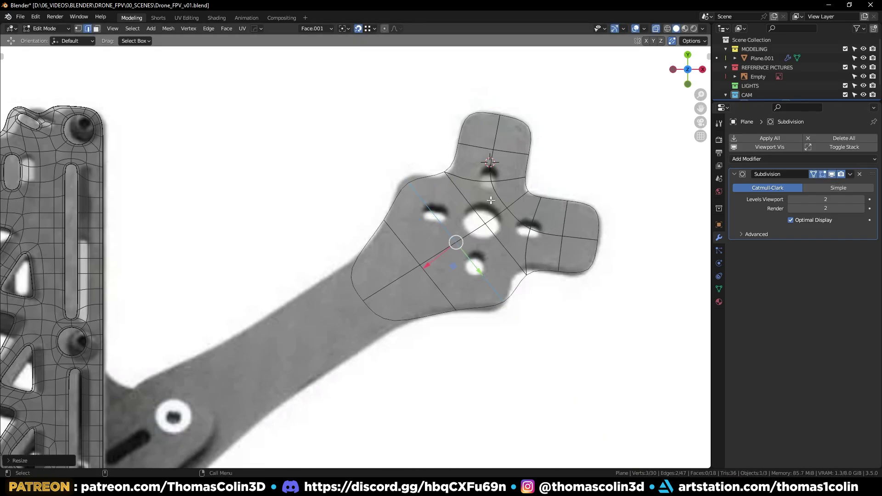
key("1")
left_click(441, 172)
left_click_drag(447, 177, 411, 182)
key("g")
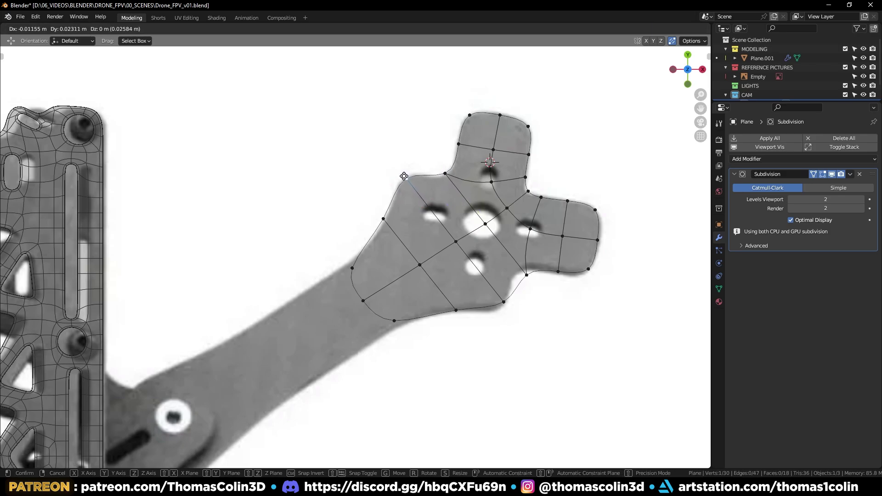
left_click(403, 173)
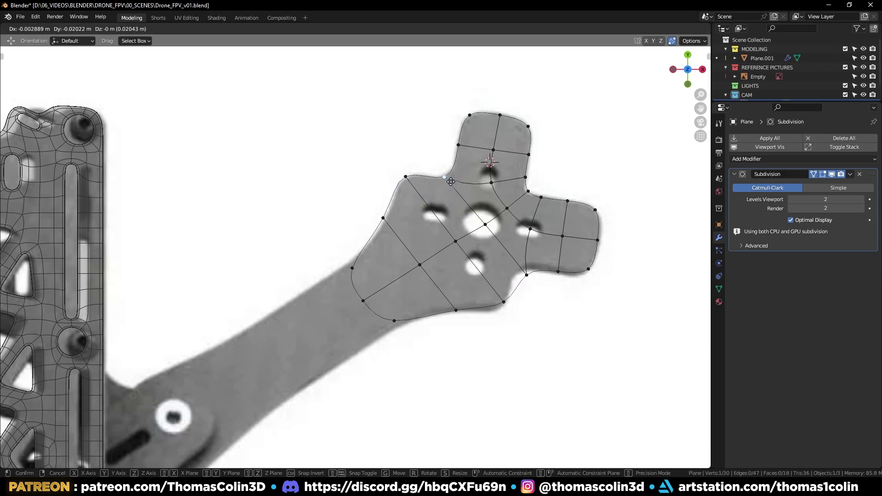
left_click(383, 217)
key("g")
left_click(384, 220)
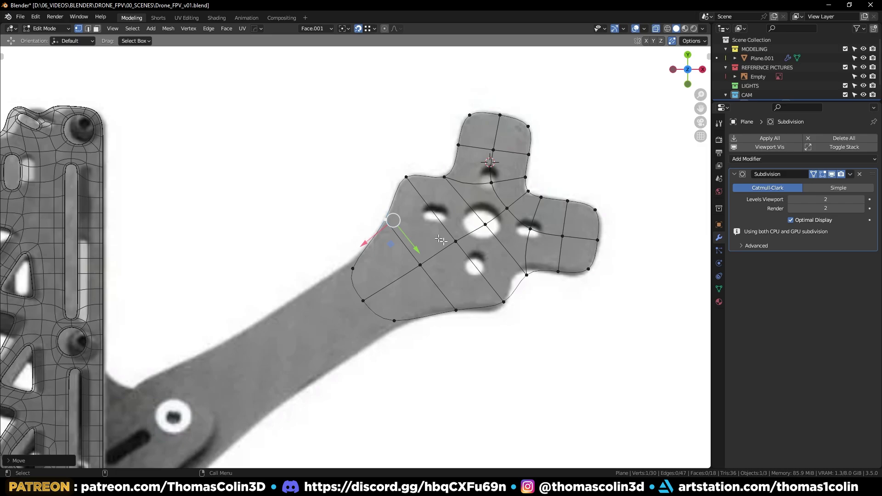
- Move the lower shoulder vertex and the vertex at the right prong's base to match the reference outline
left_click(528, 281)
key("g")
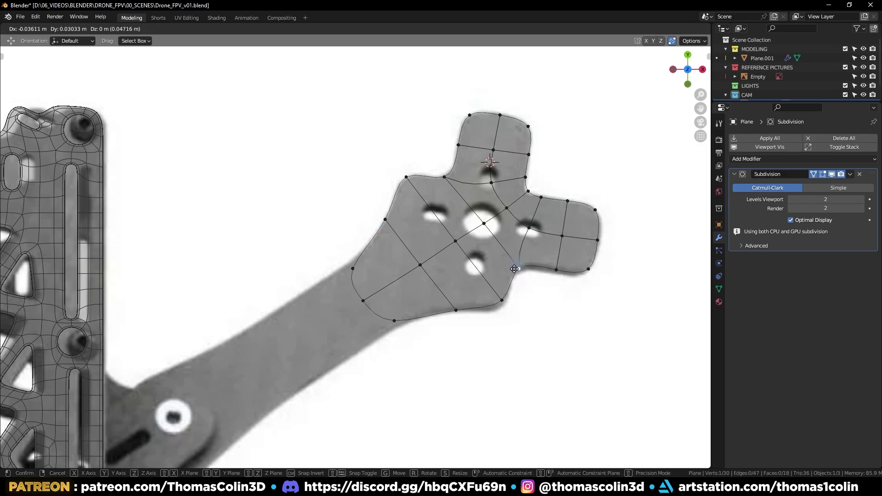
left_click(514, 269)
left_click(504, 304)
key("g")
left_click(504, 307)
left_click(524, 271)
key("g")
left_click(522, 270)
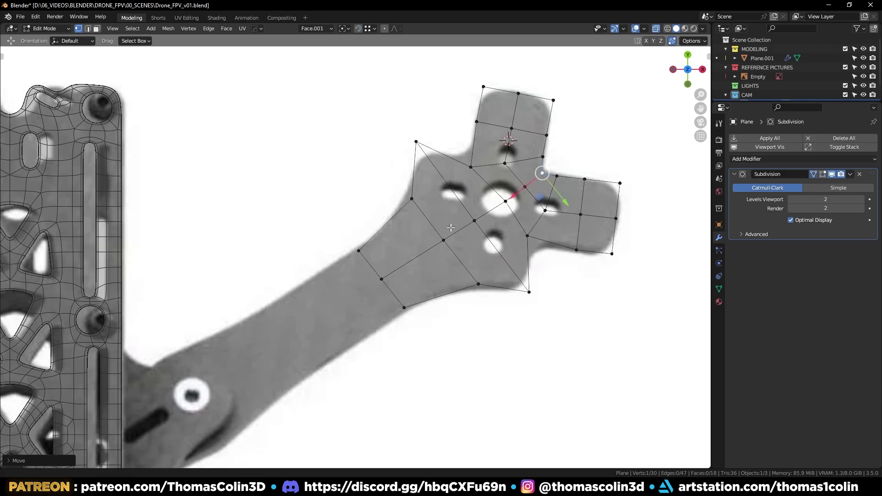
- Extrude the two neck end edges along the custom X axis down the arm to the pivot screw
middle_click_drag(450, 226, 538, 176, "shift")
key("2")
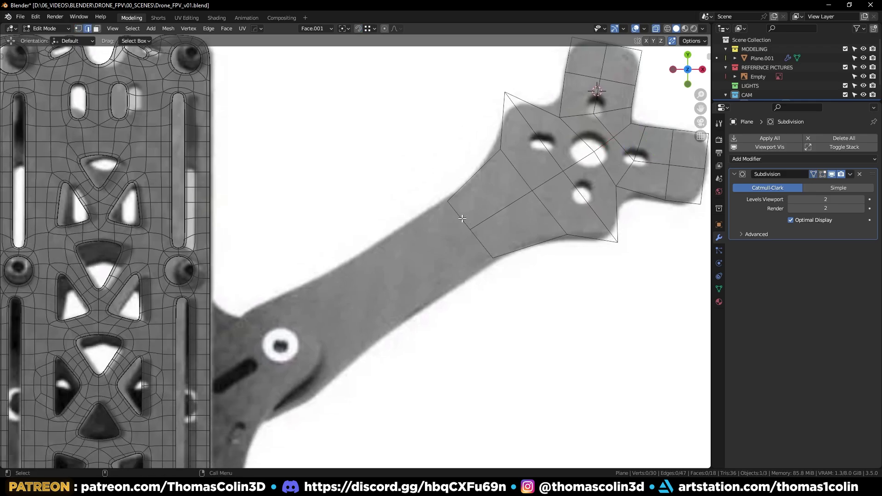
left_click(461, 218)
left_click(480, 241, "shift")
key("e")
key("y")
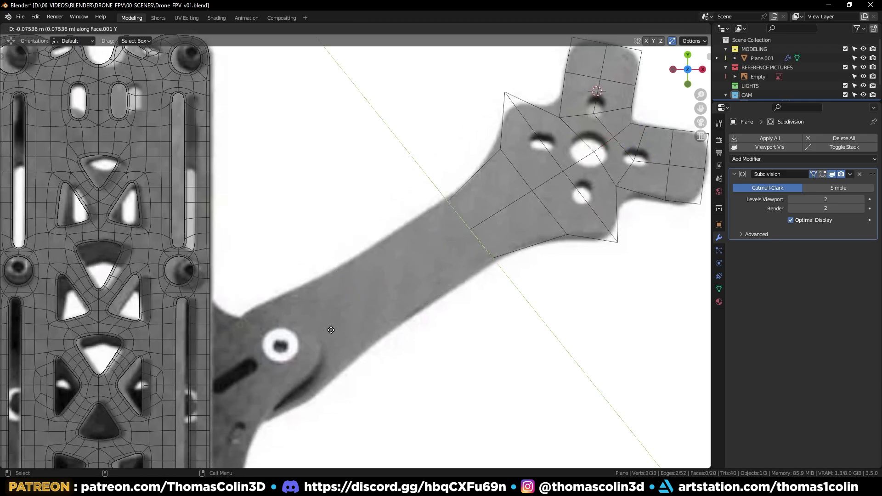
key("x")
left_click(301, 335)
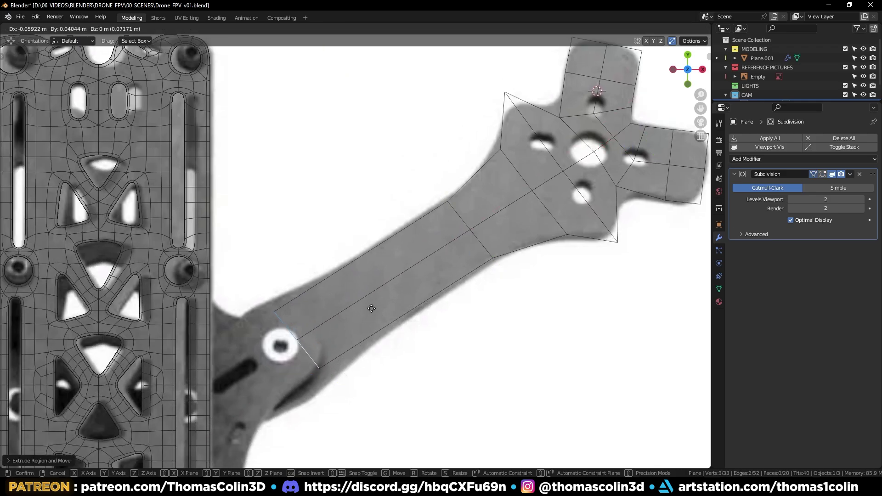
- Scale and move the extruded end edges to fit the arm's outline, then adjust the lower corner vertex along Y
key("s")
left_click(455, 278)
key("g")
left_click(470, 264)
left_click(352, 360)
key("g")
key("y")
left_click_drag(369, 375, 370, 375)
- Extrude the arm's end past the pivot screw to the reference outline and connect the centre line through the new section
key("2")
left_click(340, 342, "alt")
key("e")
left_click(296, 390)
key("g")
key("y")
left_click(321, 422)
left_click(267, 355)
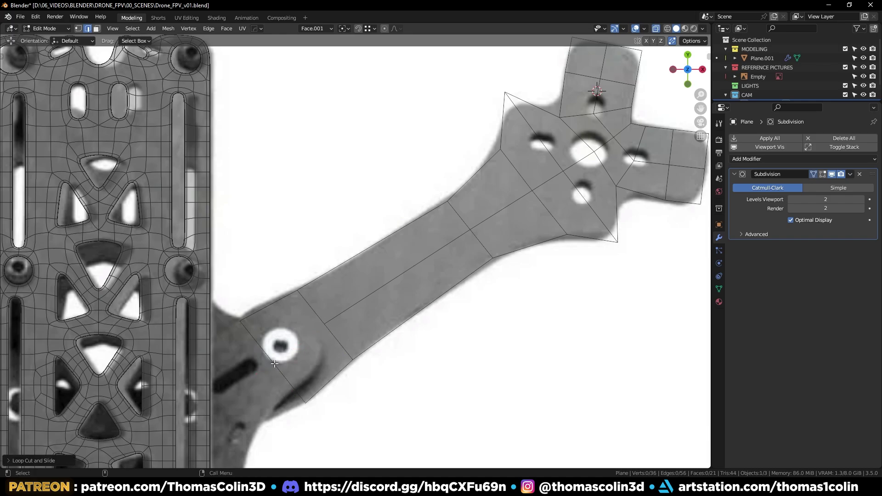
left_click(326, 323, "shift")
key("j")
- Add two evenly spaced loop cuts across the long middle section of the arm
key("2")
left_click(403, 273)
key("ctrl+r")
scroll(403, 274, "up", 1)
left_click(402, 273)
right_click(403, 273)
left_click(566, 332)
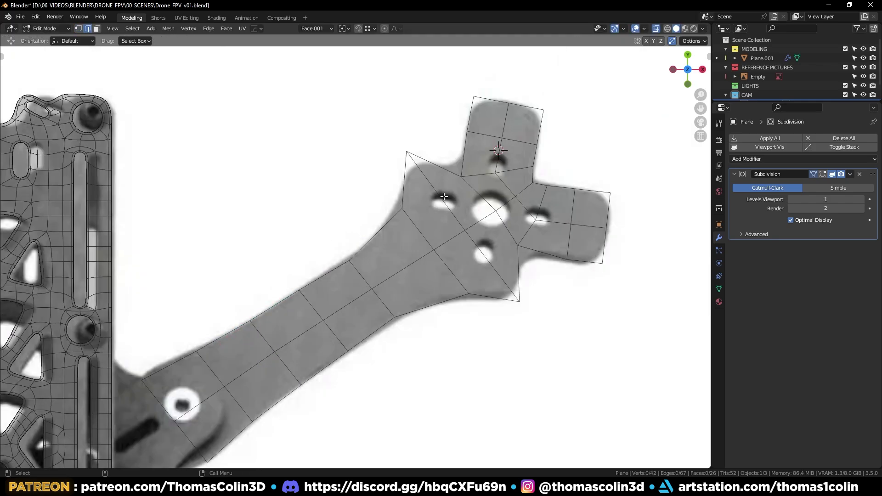
- Add a centred lengthwise loop cut along the upper half of the arm
left_click(444, 197)
key("ctrl+r")
left_click(443, 196)
right_click(444, 196)
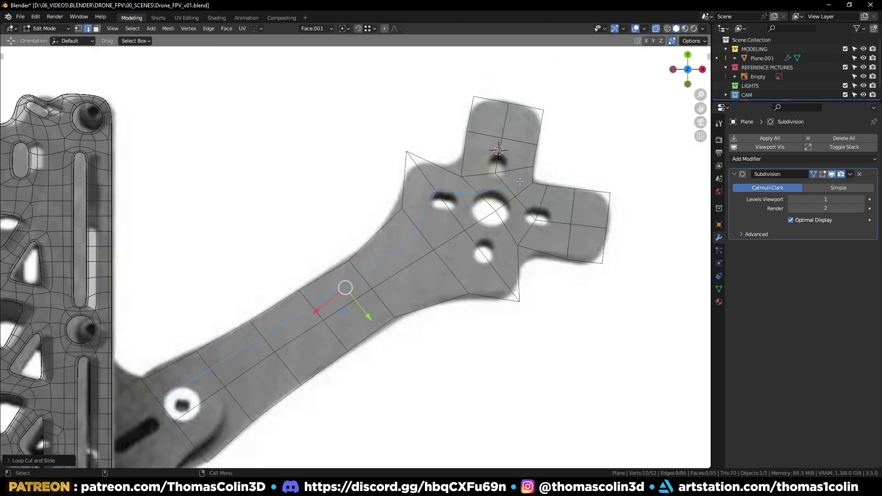
- Dissolve the new loop's part across the motor plate and connect its end vertex to the upper prong's base corner
key("ctrl+x")
left_click(435, 191)
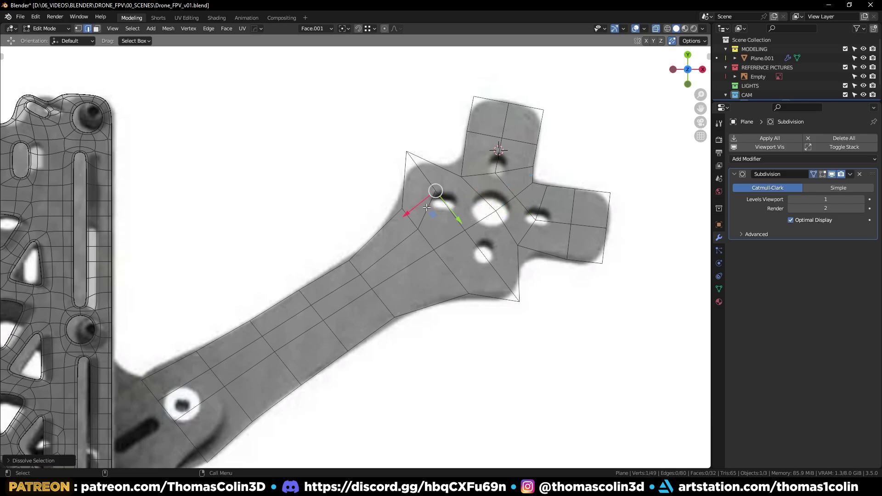
key("ctrl+x")
left_click(437, 223)
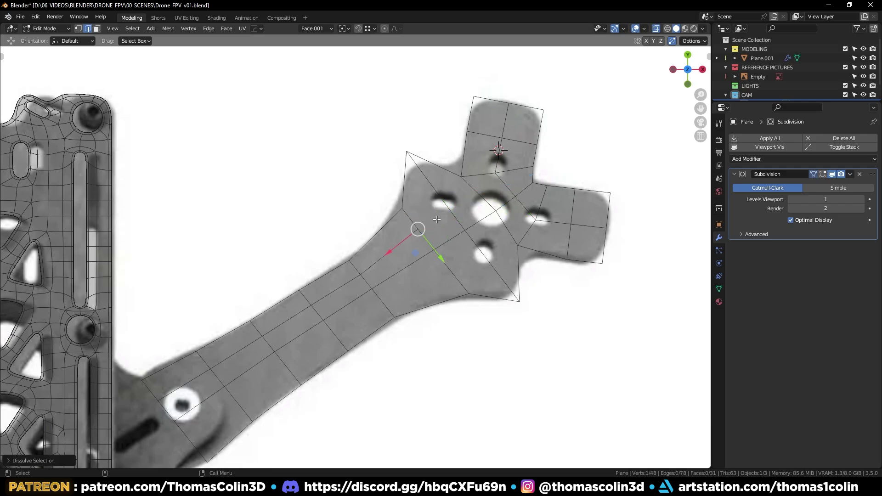
key("1")
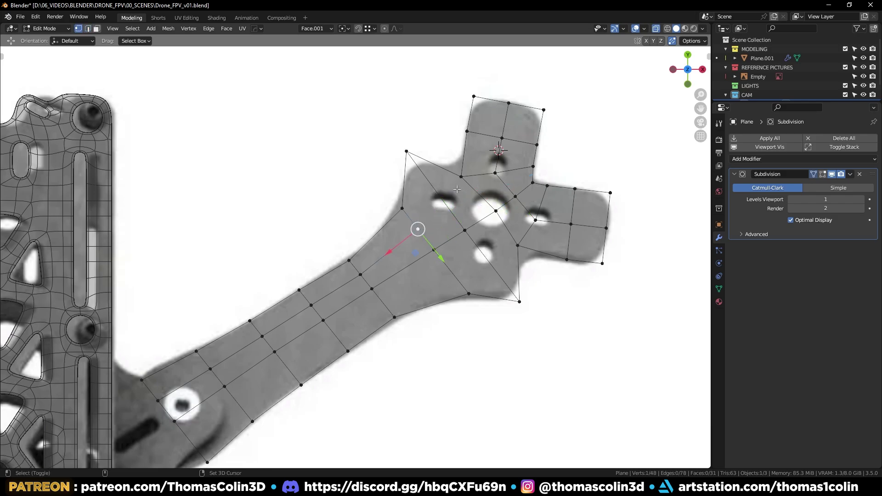
left_click(461, 177, "shift")
key("j")
left_click(363, 146)
- Set the arm's subdivision to level 2 and add a centred lengthwise loop cut along the arm's lower half
key("Tab")
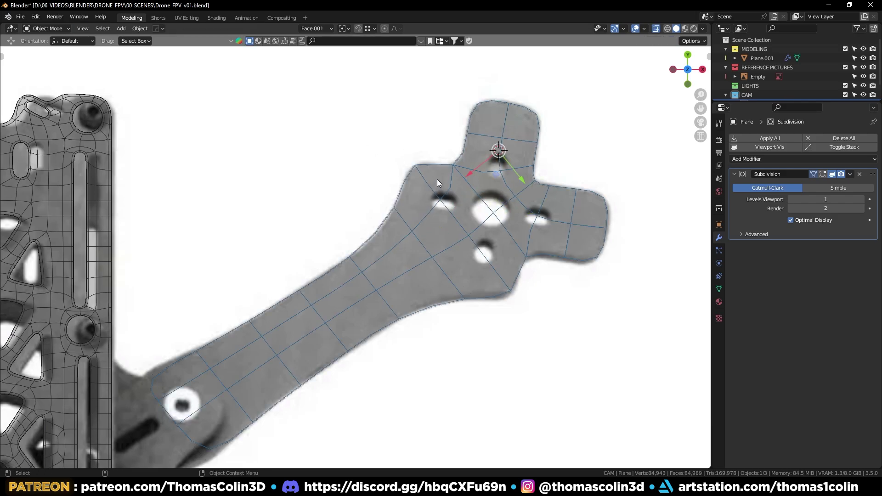
key("ctrl+2")
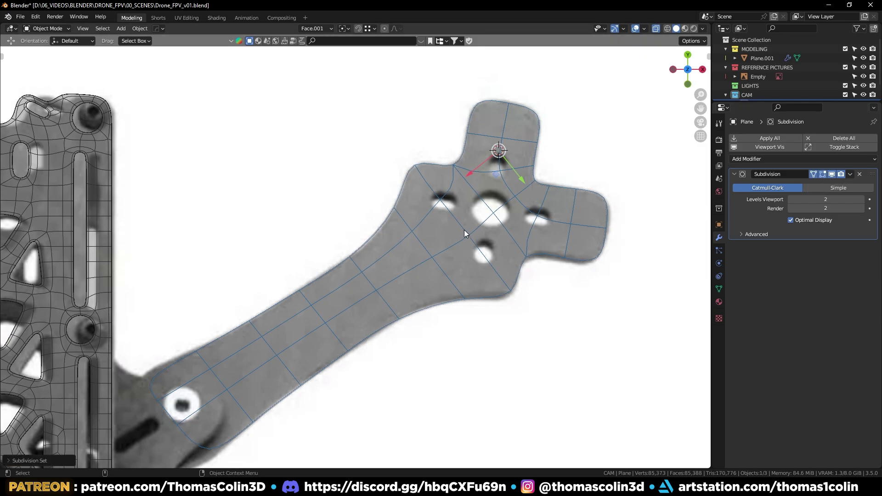
key("Tab")
key("2")
key("ctrl+r")
left_click(509, 223)
right_click(509, 223)
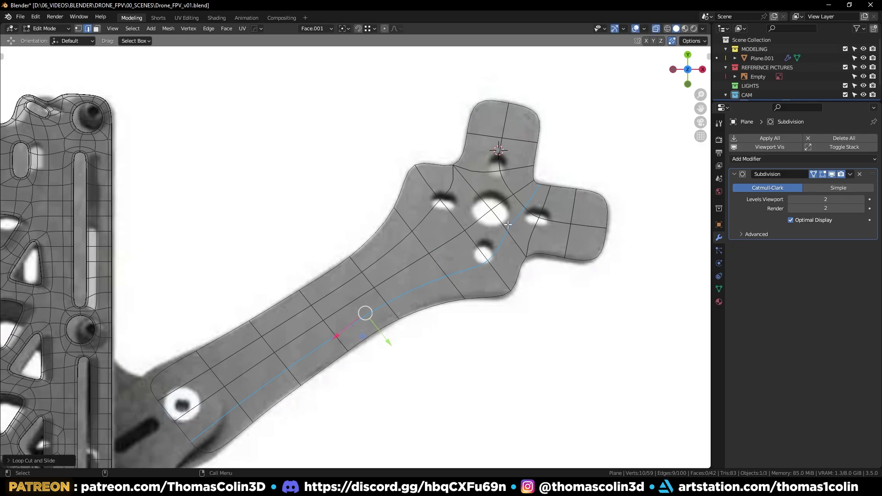
- Dissolve the lower loop's edges between the lower mount hole and the inner corner of the right prong
left_click(532, 198)
left_click(514, 219, "shift")
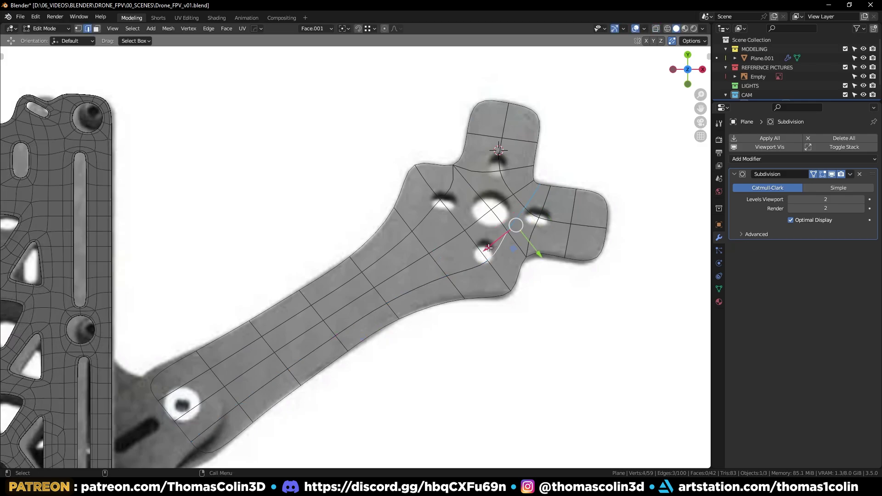
key("ctrl+x")
key("1")
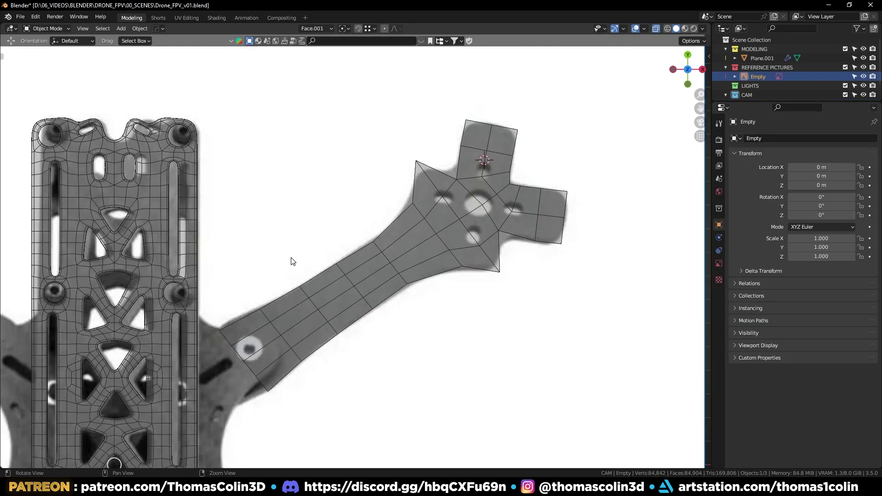
- Set the transform orientation to Global
scroll(292, 257, "down", 2)
middle_click_drag(418, 209, 438, 209, "shift")
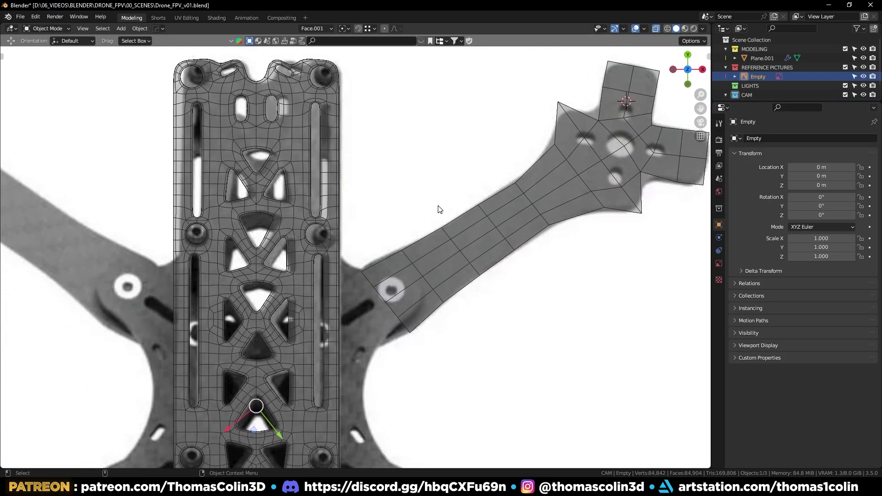
scroll(464, 216, "up", 1)
left_click(313, 27)
left_click(325, 56)
- Add a mesh circle with 16 vertices at the 3D cursor on the centre of the arm's inner end
key("shift+a")
mouse_move(412, 182)
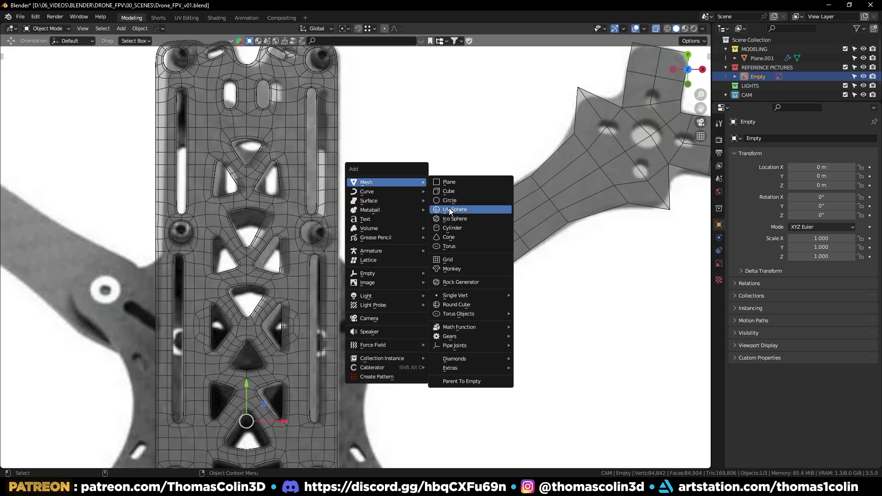
left_click(451, 200)
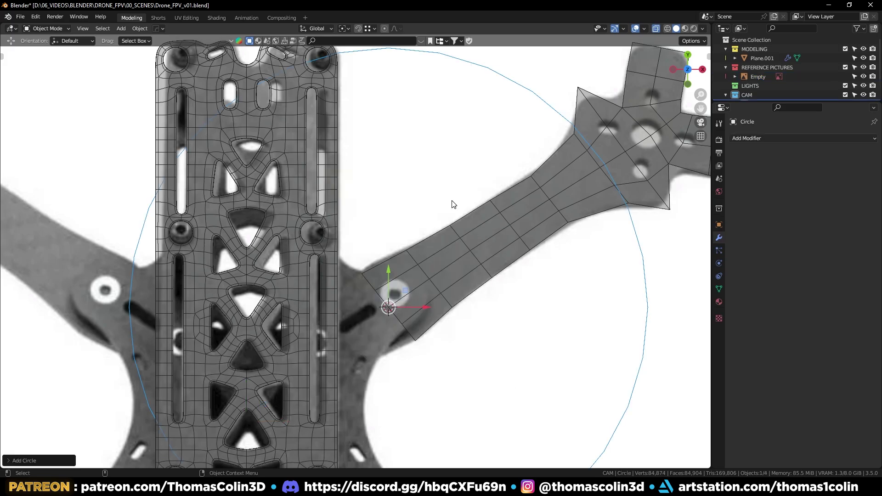
left_click(21, 461)
left_click(94, 361)
type("1")
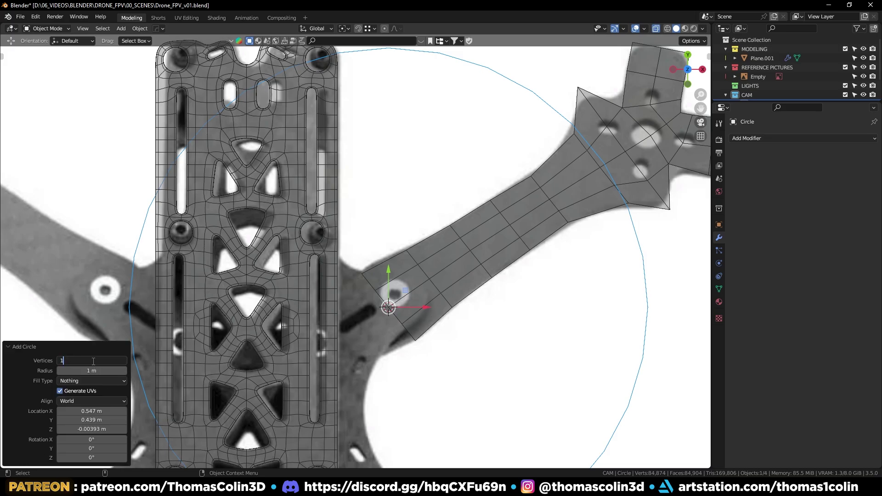
type("6")
key("Return")
- Scale the circle's vertices to about 0.17 so it matches the rounded end of the arm
key("Tab")
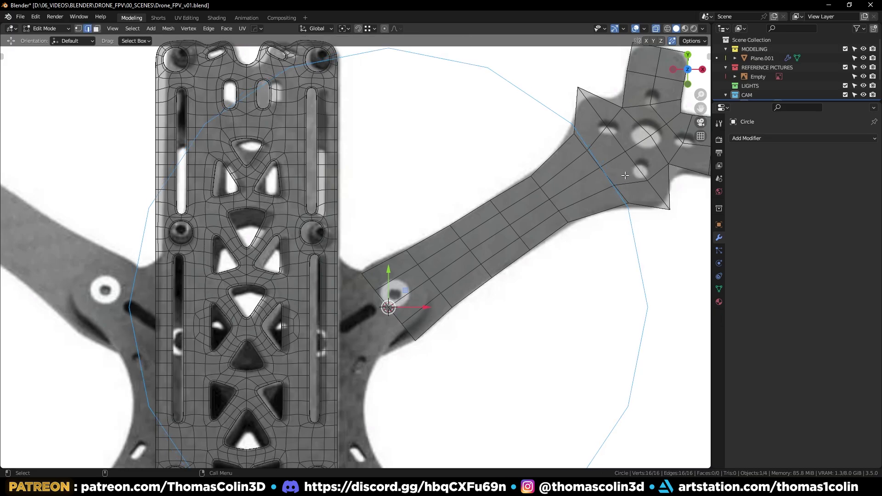
key("s")
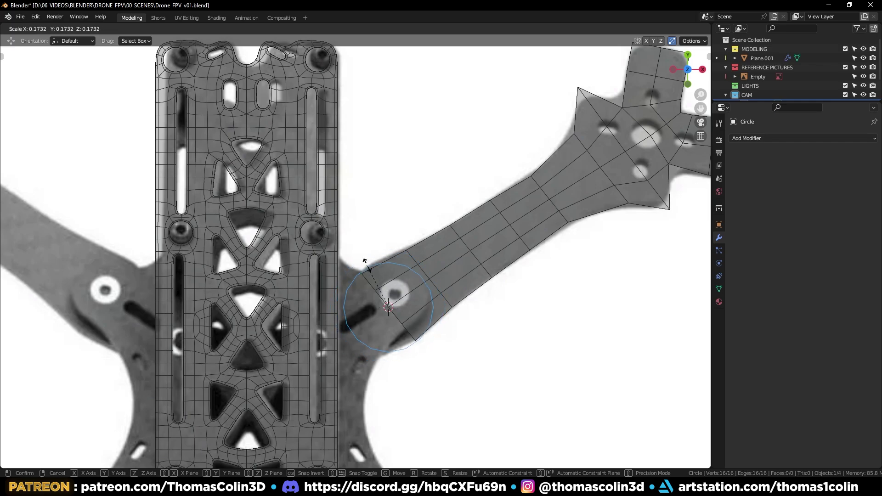
left_click(364, 262)
key("KP_Decimal")
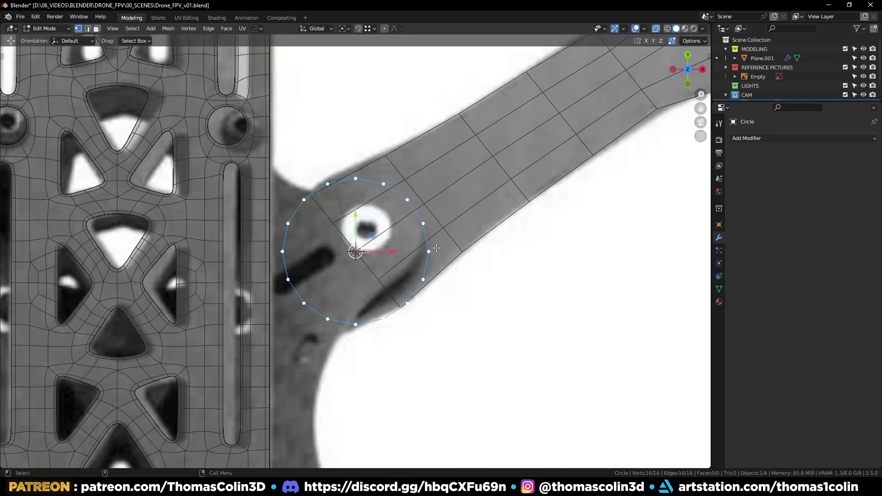
- Grid-fill the circle and rotate it so its middle line aligns with the arm's end edge
key("q")
left_click(428, 249)
key("Tab")
key("r")
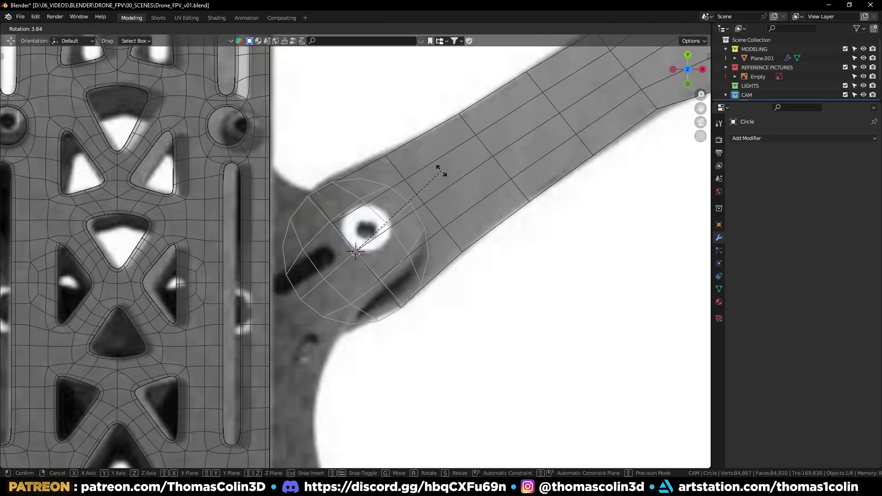
left_click(449, 181)
- Delete the faces of the half disc that overlaps the arm
key("Tab")
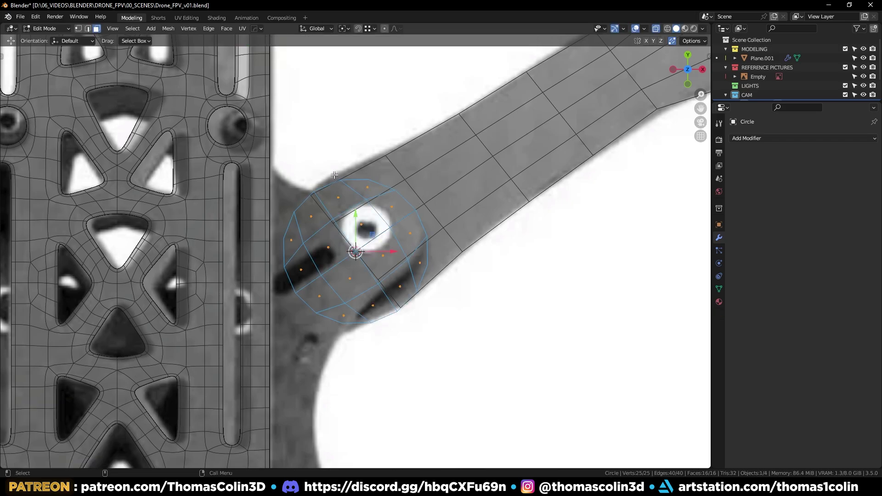
left_click_drag(335, 174, 409, 227)
left_click_drag(489, 213, 377, 294, "shift")
key("x")
left_click(435, 289)
key("Tab")
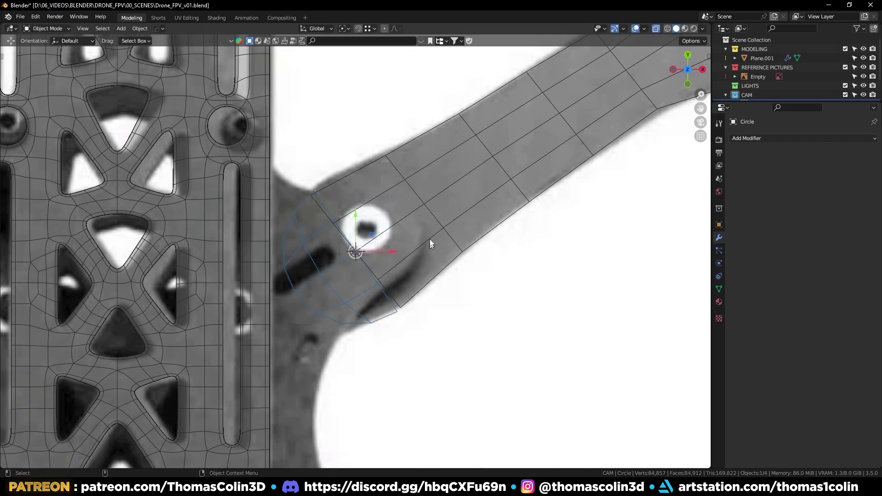
- Join the half disc to the arm with subdivision shown, and merge the vertices by a distance large enough to close the seam
left_click(423, 246, "shift")
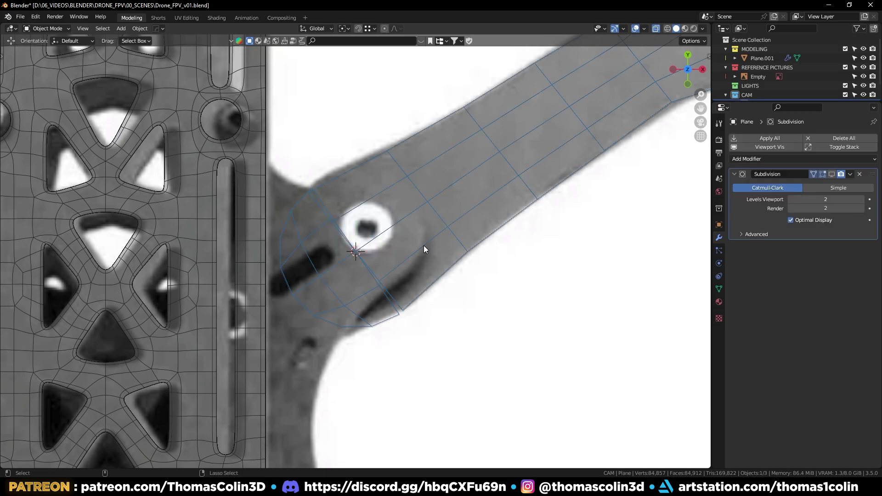
left_click(832, 174)
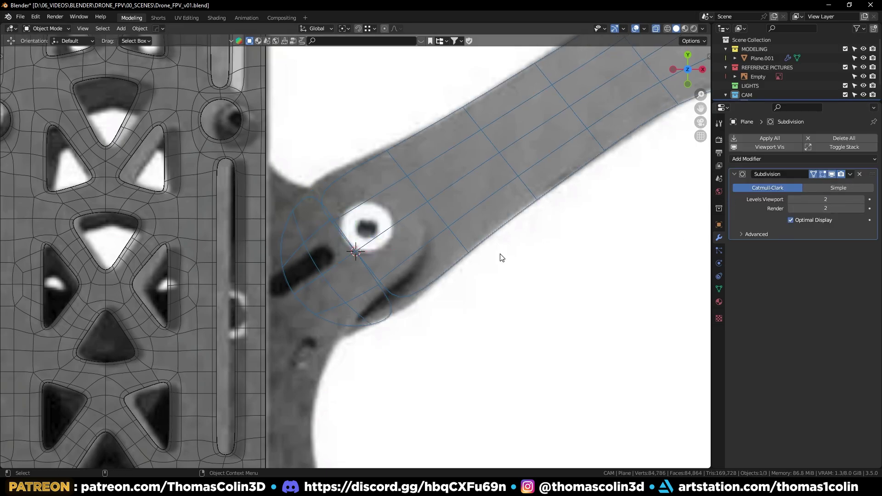
key("Tab")
key("a")
key("m")
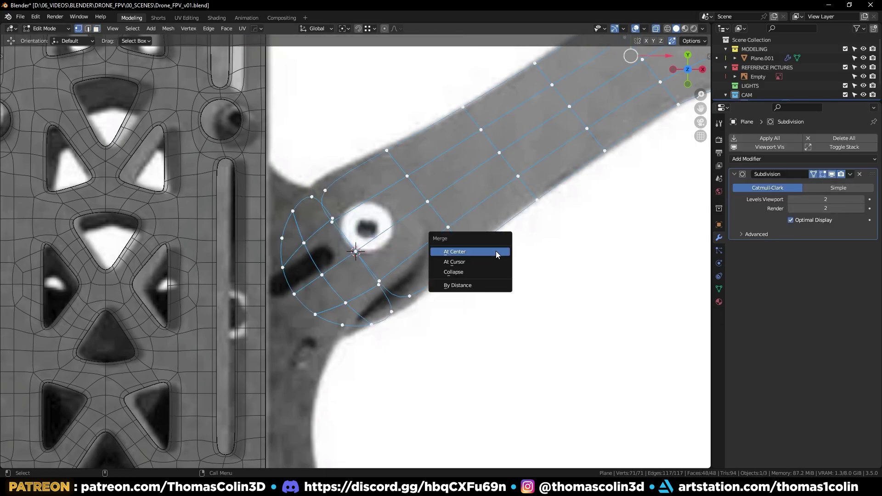
left_click(489, 285)
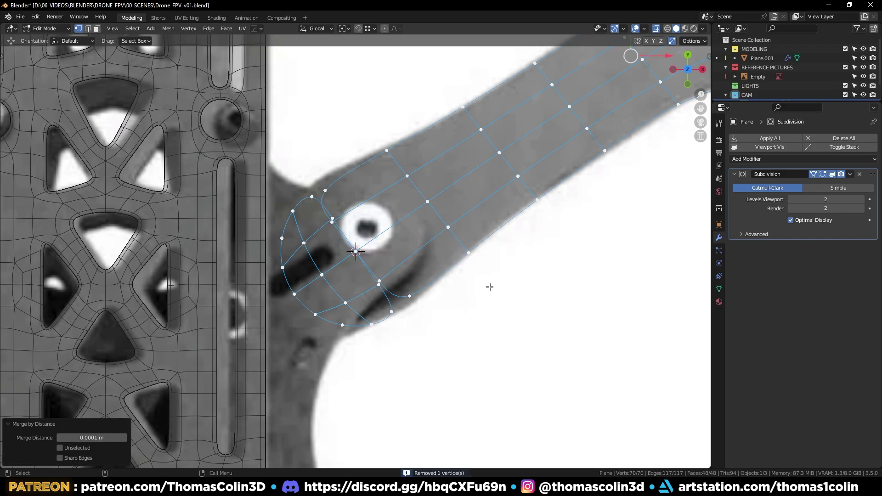
left_click(124, 437)
left_click(124, 438)
key("alt+a")
scroll(452, 279, "down", 5)
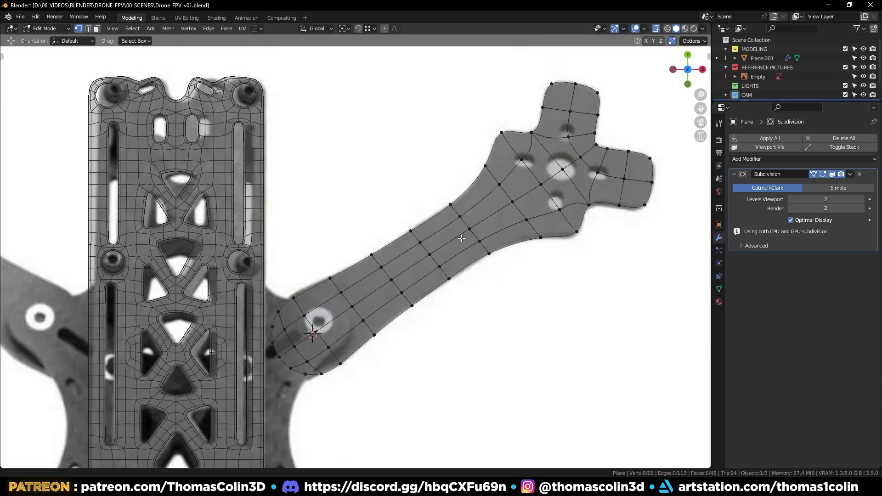
- Lower the arm's viewport subdivision by one level and apply the Subdivision modifier
left_click(790, 199)
key("Tab")
key("ctrl+a")
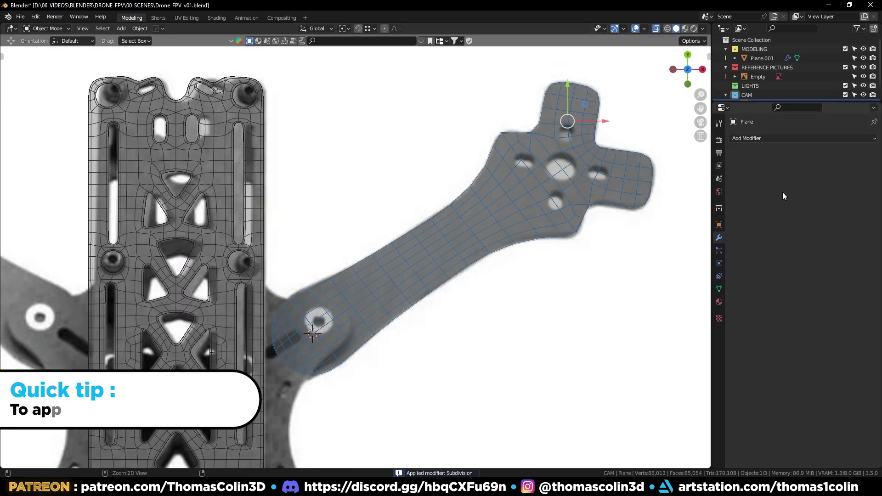
left_click(372, 174)
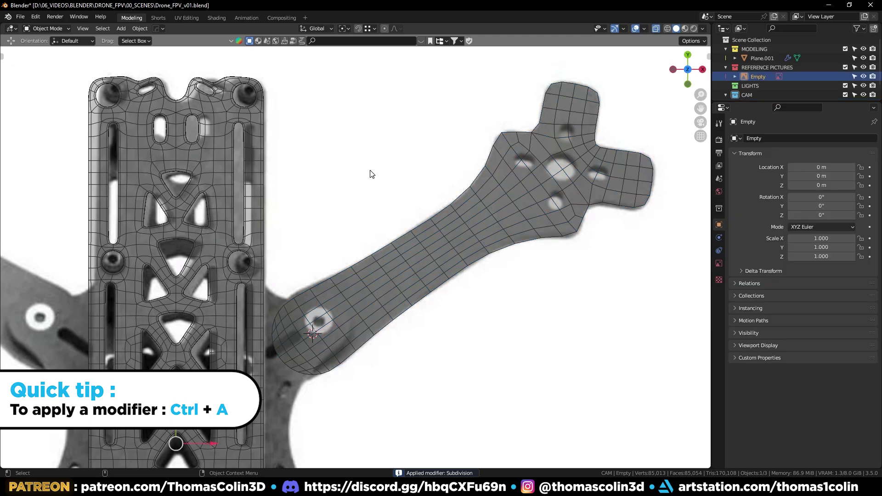
- Inset the six faces over the motor plate's central hole and shape them into a regular circle with LoopTools Circle
scroll(525, 203, "up", 5)
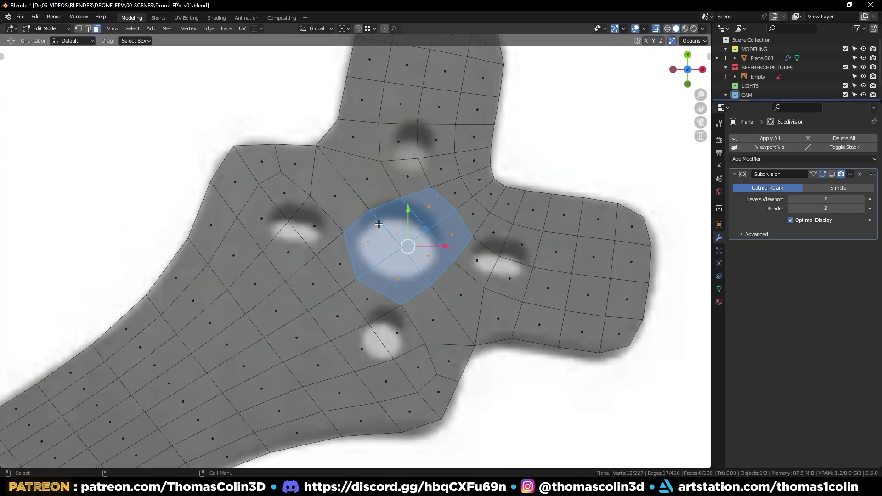
key("i")
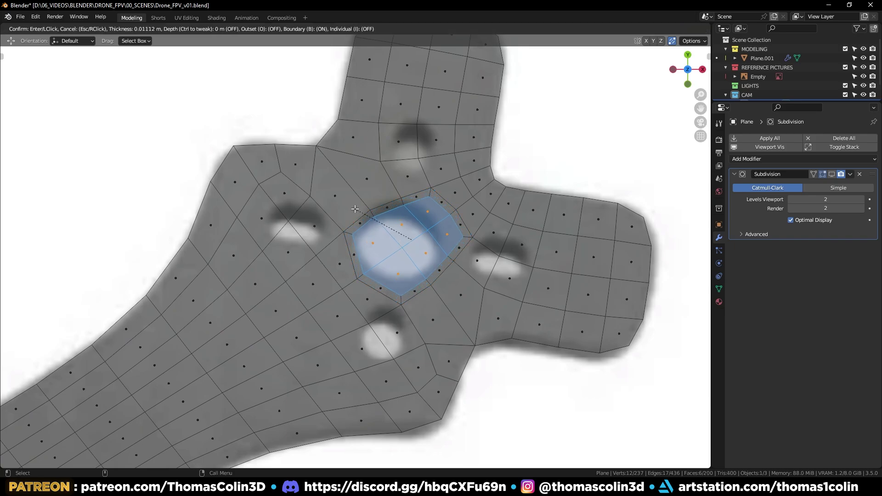
left_click(356, 209)
right_click(379, 184)
mouse_move(380, 183)
left_click(409, 188)
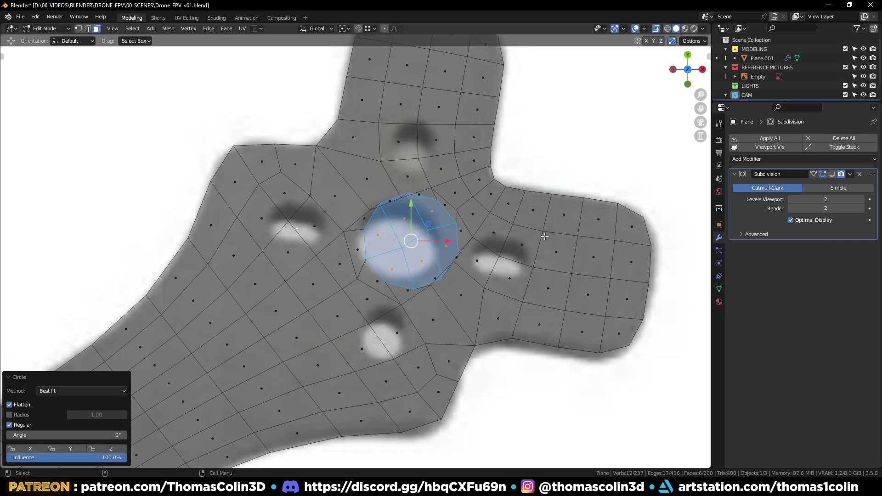
- Scale the circular faces down to the central hole's size and delete them
key("s")
left_click(514, 239)
key("x")
left_click(513, 241)
- Edge-slide the outer ring's upper-left and lower-right edges slightly away from the central hole
key("2")
key("g")
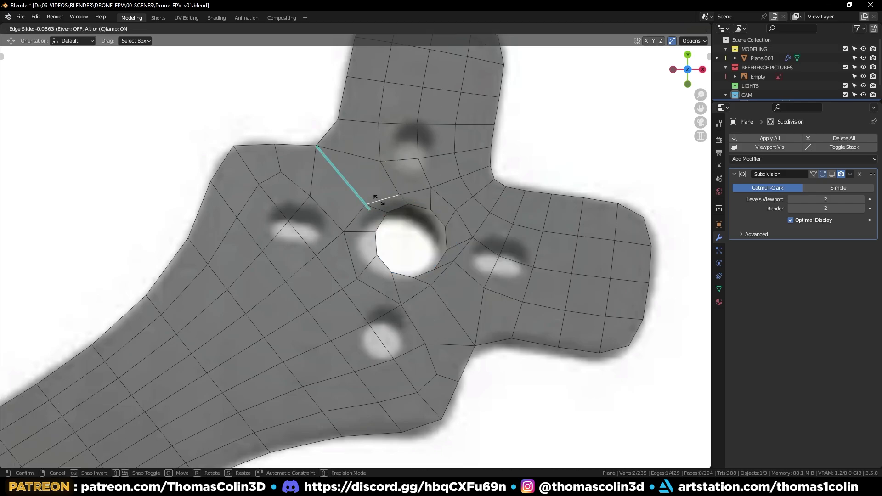
left_click(377, 197)
left_click(443, 272)
key("g")
key("g")
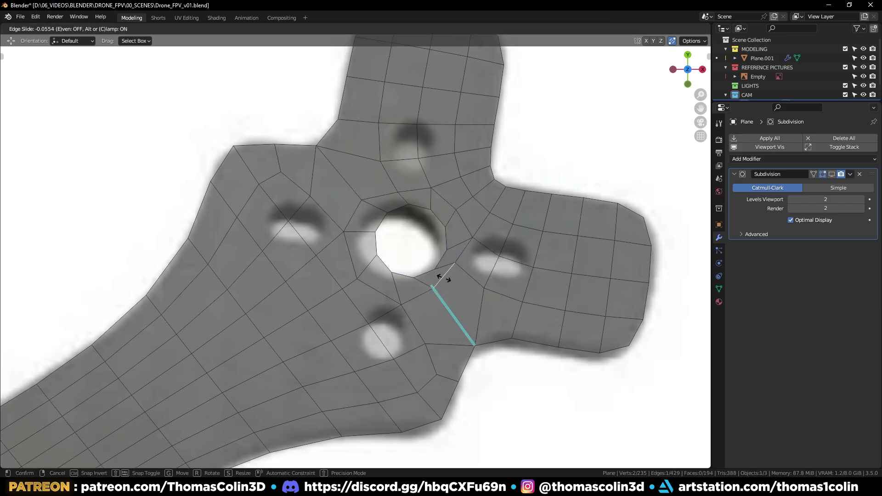
left_click(443, 279)
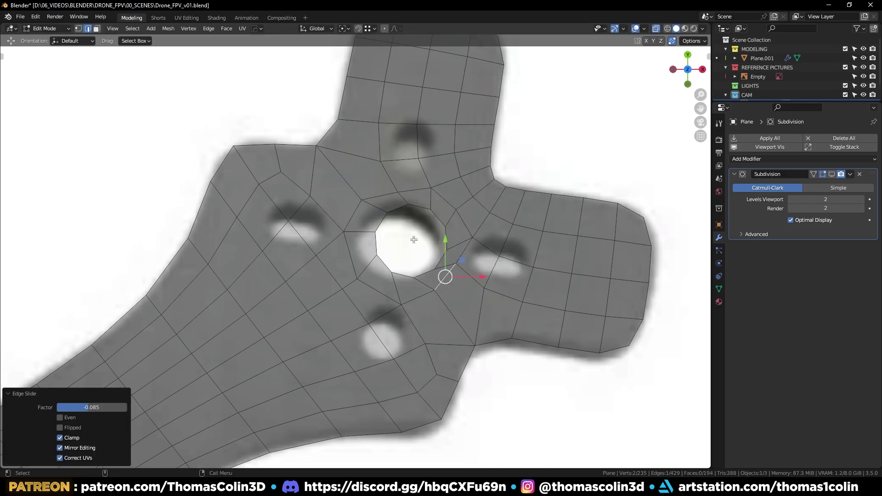
- Move, enlarge and rotate the central hole's edge loop until it matches the hole in the reference
left_click(417, 208, "alt")
key("g")
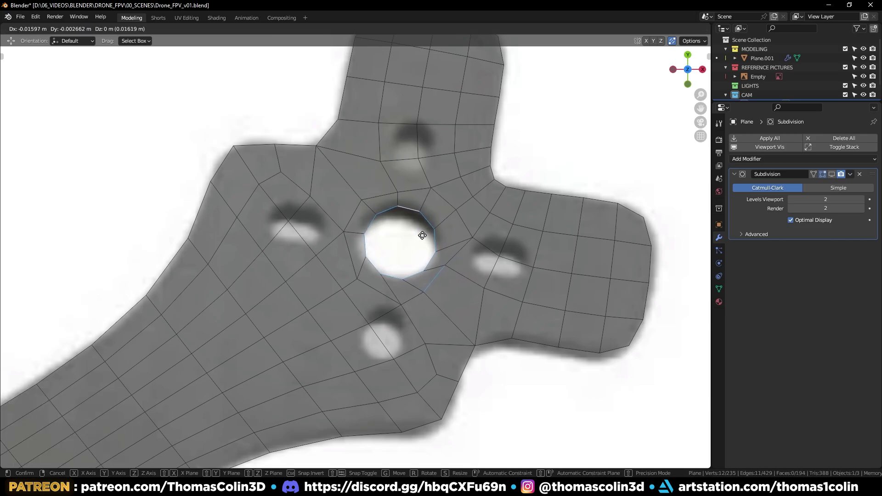
left_click(422, 235)
key("s")
left_click(445, 234)
key("g")
left_click(445, 235)
key("r")
left_click(444, 229)
- Slide one vertex above and one to the lower right of the central hole along their edges to even out the surrounding ring
key("1")
left_click(398, 191)
key("g")
key("g")
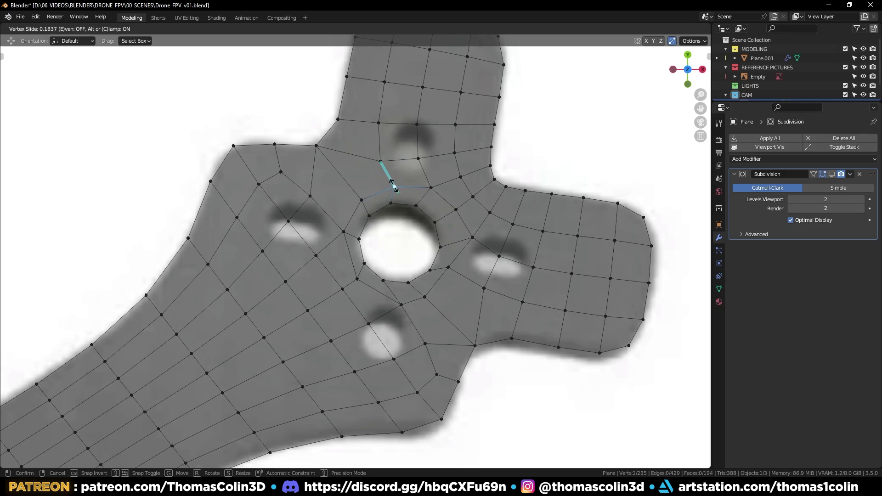
left_click(394, 185)
left_click(450, 266)
key("shift+v")
left_click(450, 268)
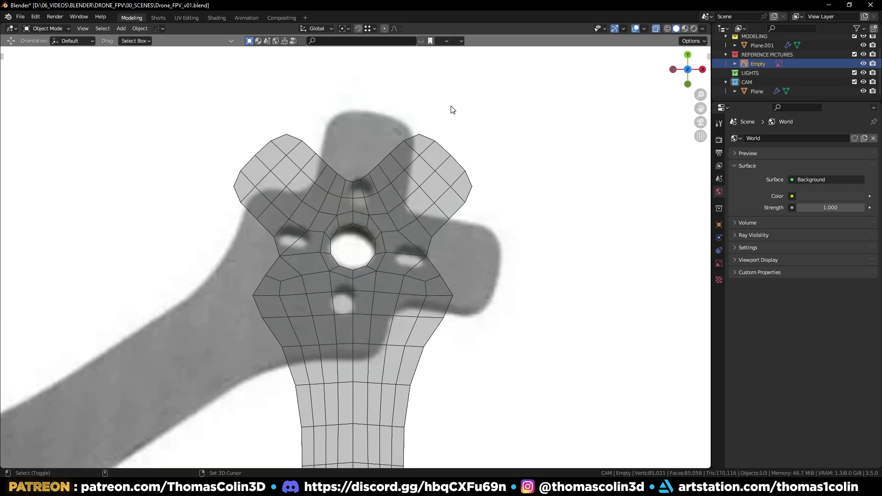
- Add a mesh cylinder with 8 vertices
key("shift+a")
mouse_move(451, 106)
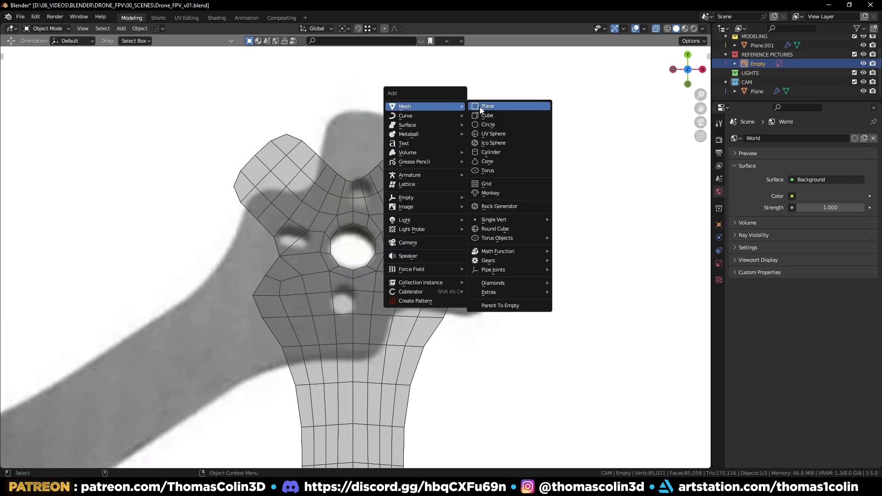
left_click(488, 153)
left_click(99, 348)
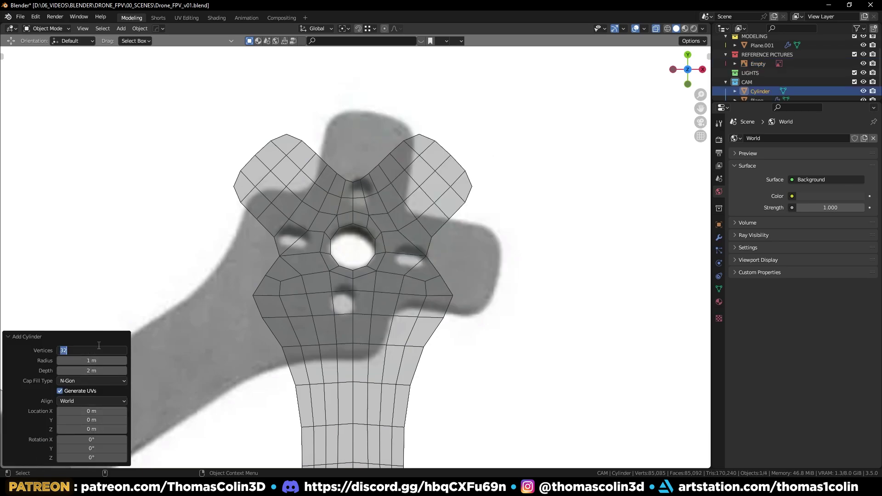
scroll(280, 251, "down", 5)
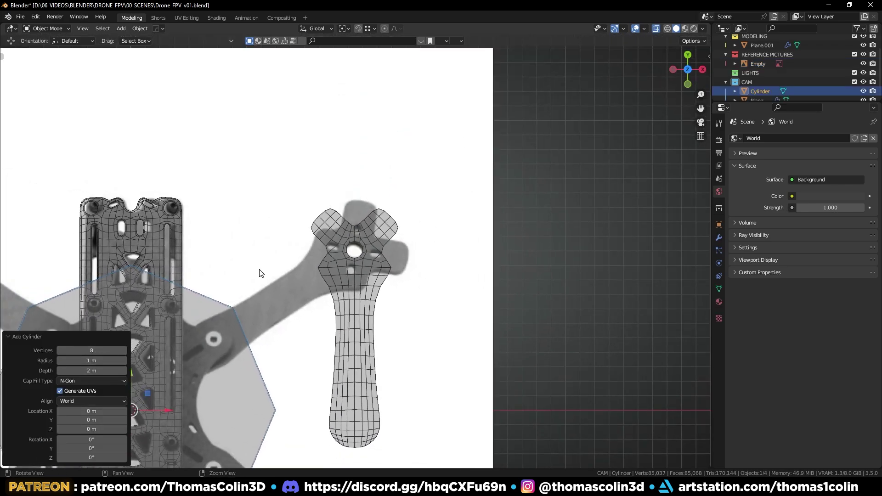
- Snap the 3D cursor to the central hole's edge loop and snap the cylinder to that cursor
key("shift+s")
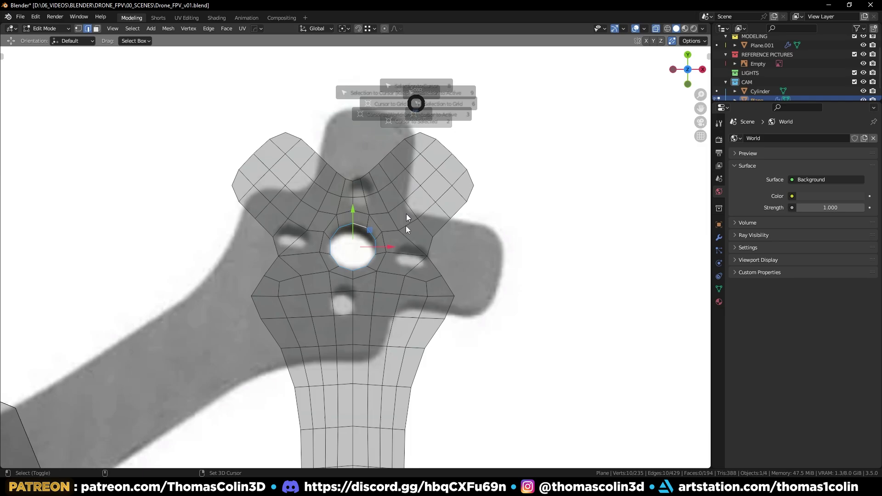
left_click(406, 214)
key("Tab")
right_click_drag(443, 230, 194, 345, "alt")
left_click(268, 350)
key("shift+s")
left_click(301, 272)
right_click_drag(350, 180, 459, 214, "alt")
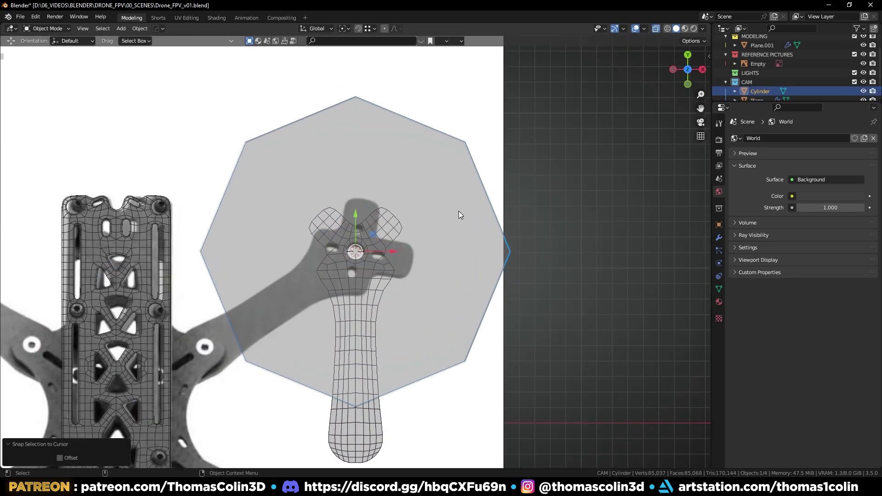
- Scale the cylinder's whole mesh to 0.155, then shrink it further until it is clearly smaller than the central hole
key("alt+z")
key("Tab")
key("alt+x")
right_click_drag(446, 225, 659, 162, "alt")
key("alt+z")
key("3")
key("a")
key("s")
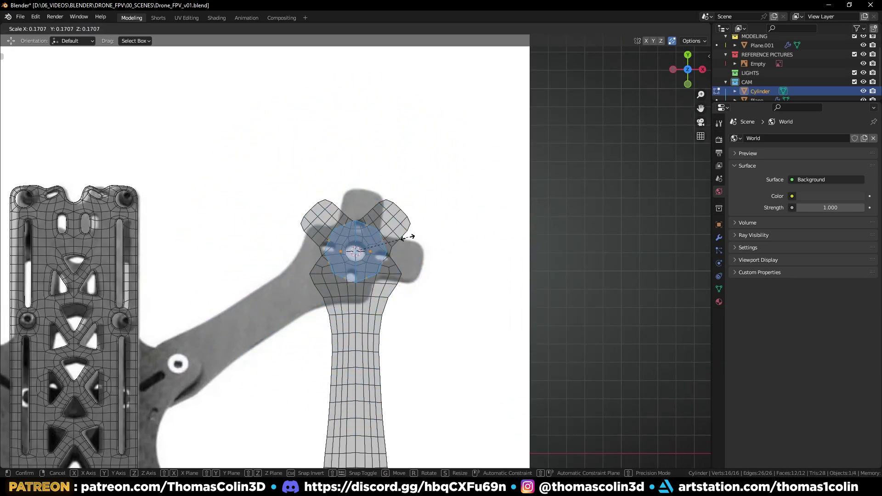
left_click(405, 243)
scroll(429, 242, "up", 5)
key("s")
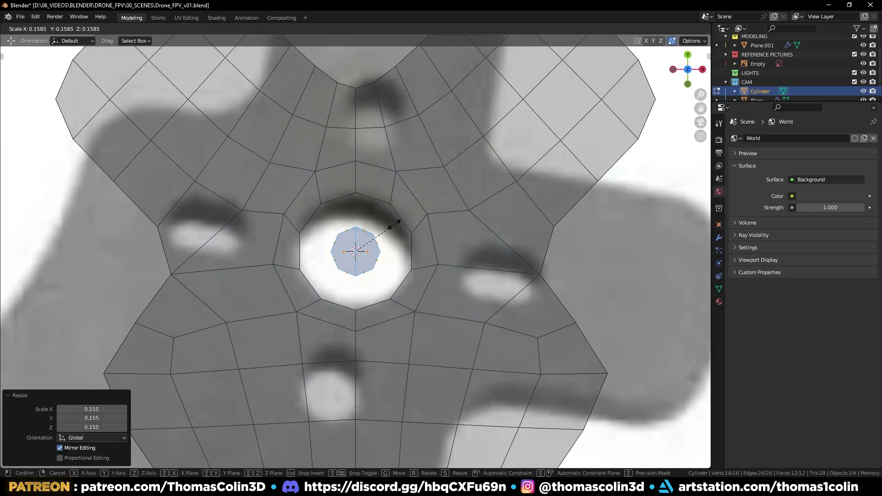
left_click(379, 227)
- Move the small cylinder over the reference's right-hand screw slot and resize it to the slot's height
key("g")
left_click(503, 254)
key("s")
left_click(545, 238)
- Extrude the cylinder's right half outward into an elongated slot shape and scale the whole mesh down slightly to fit the reference slot
middle_click_drag(527, 248, 475, 242, "alt")
left_click_drag(534, 212, 435, 334)
key("e")
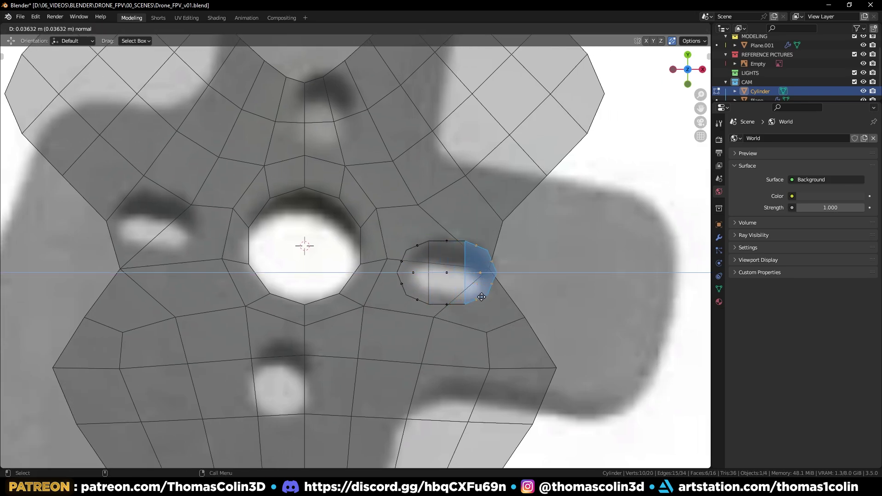
left_click(492, 298)
key("a")
key("s")
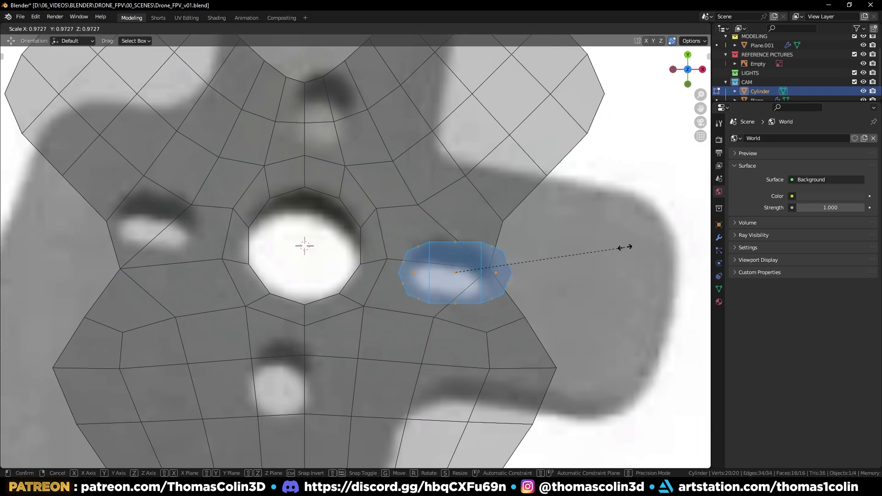
left_click(612, 251)
key("Tab")
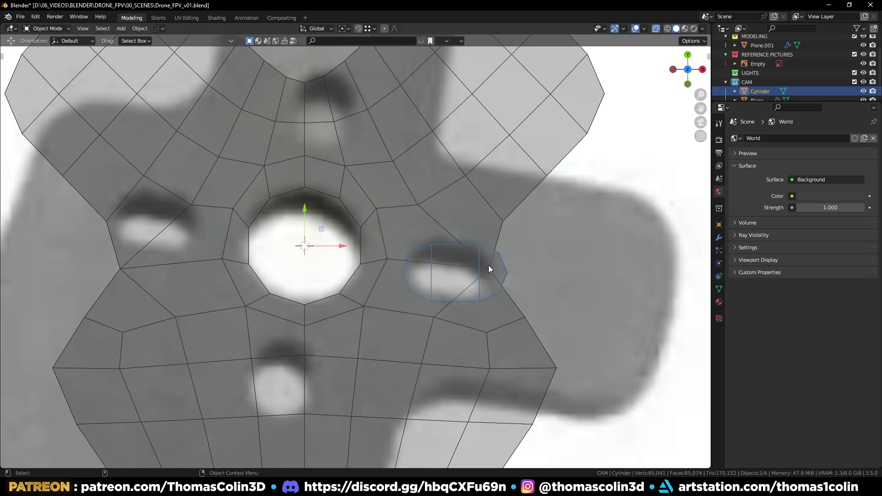
- Snap the slot-shaped cutter to the 3D cursor and move it 0.14754 m along X
scroll(454, 248, "down", 2)
key("shift+s")
left_click(453, 241)
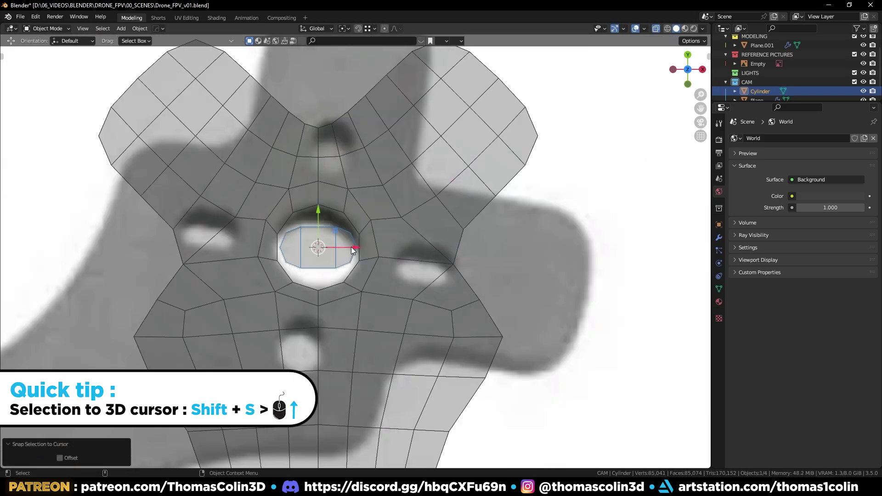
left_click_drag(354, 247, 461, 248)
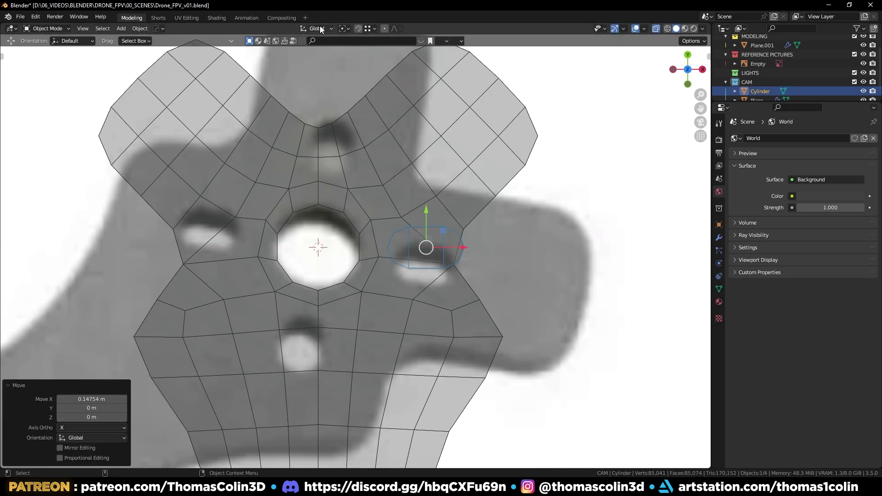
- Set the pivot point to the 3D cursor and rotate the slot cutter around it onto the plate's upper-right diagonal
left_click(344, 29)
left_click(361, 52)
key("r")
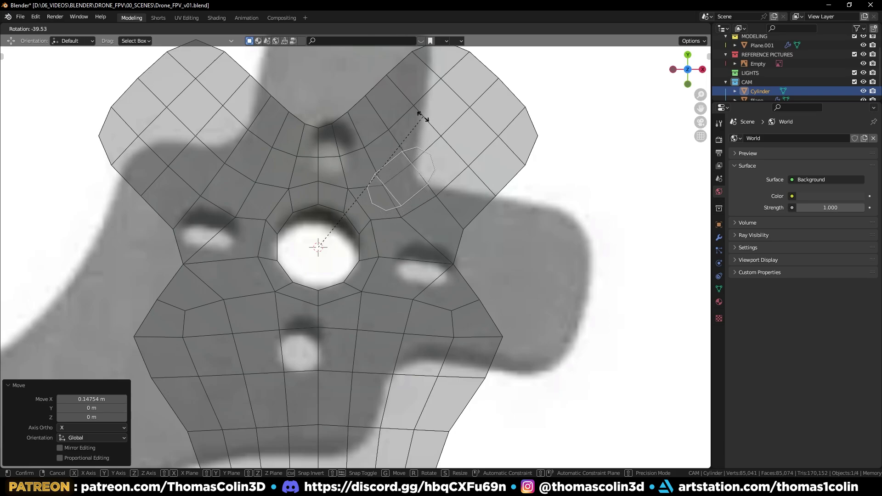
- With its origin at the 3D cursor, mirror the slot cutter across X and Y and apply the mirror modifiers
key("alt+x")
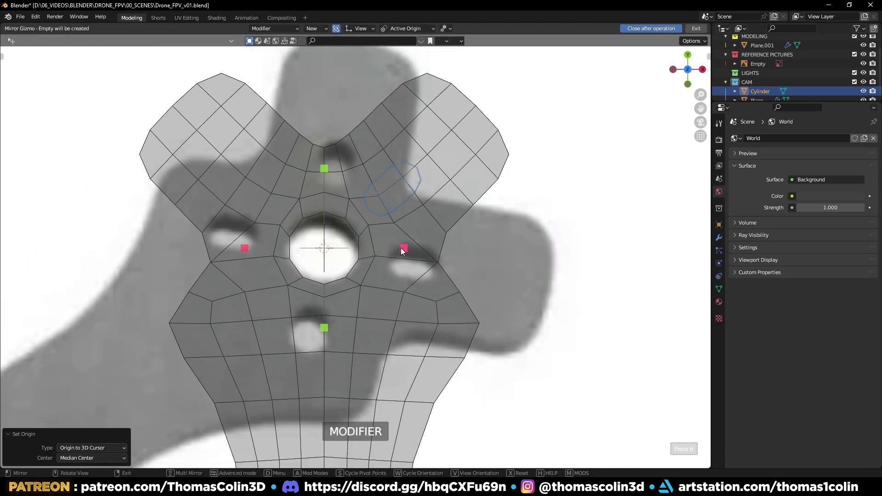
left_click(402, 248)
key("alt+x")
left_click(324, 169)
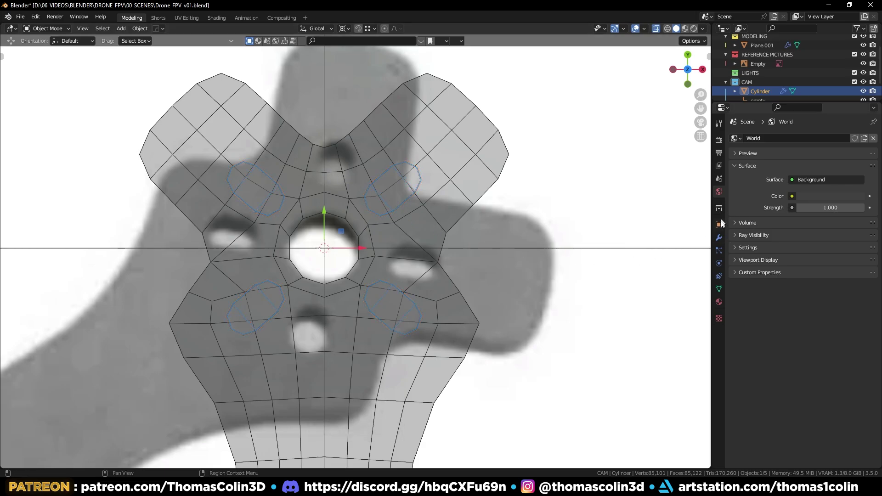
left_click(719, 238)
key("ctrl+a")
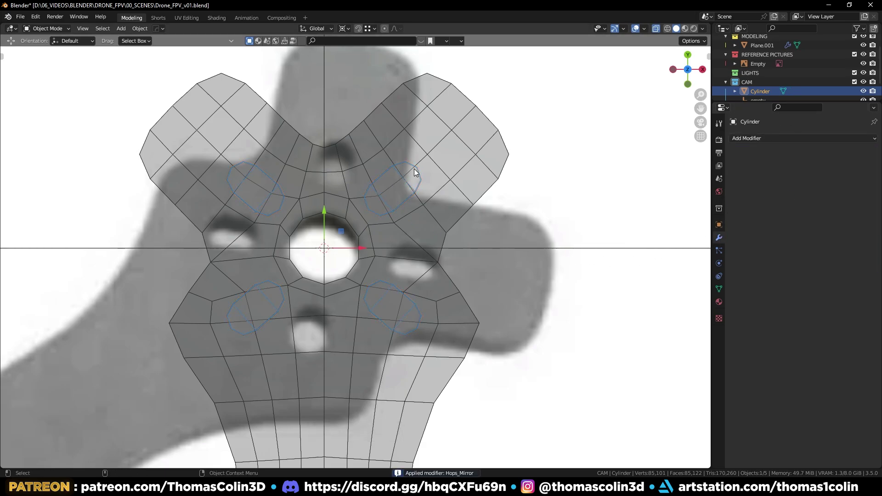
- Cut the four slot shapes out of the arm with a Boolean Difference and apply the Boolean modifier
middle_click_drag(413, 174, 390, 182)
left_click(510, 267, "shift")
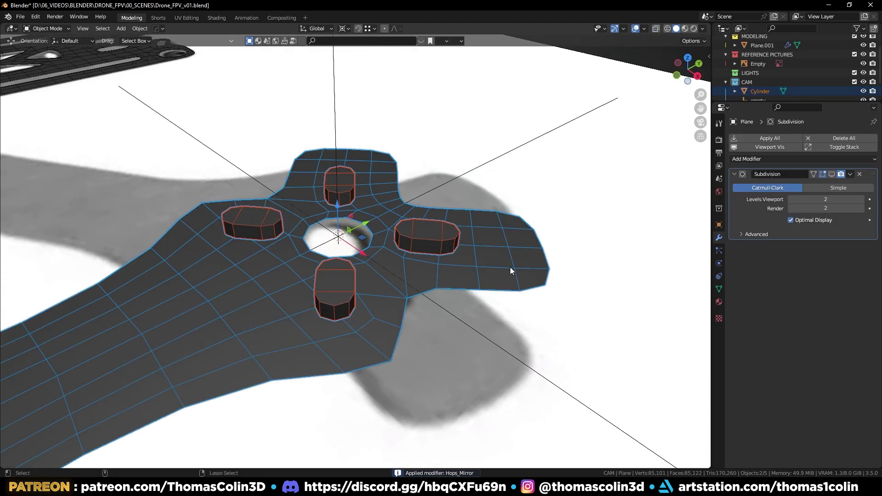
key("ctrl+KP_Subtract")
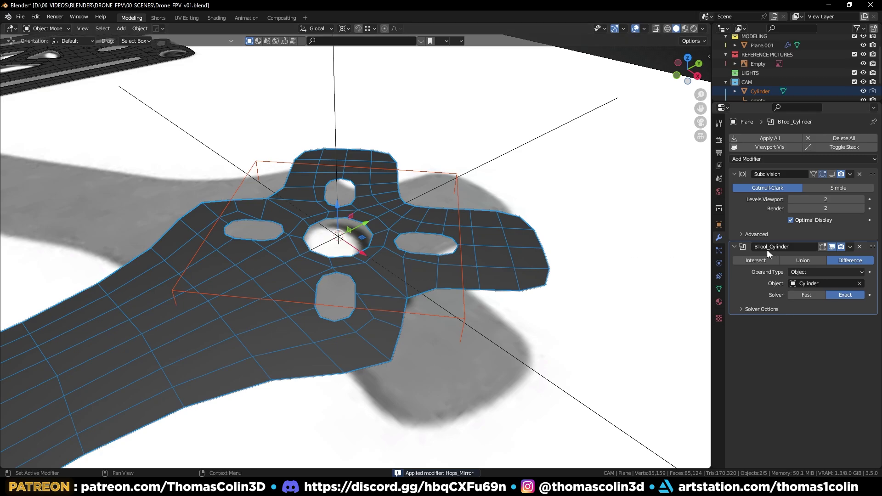
key("ctrl+a")
- Delete the cylinder cutter and the leftover mirror empty
left_click(431, 170)
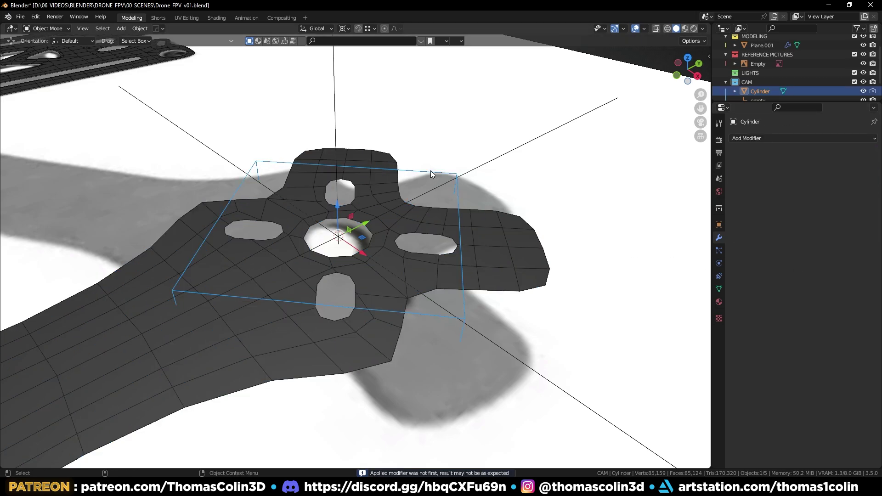
key("Delete")
left_click(464, 174)
key("x")
left_click(464, 174)
- In the arm's mesh, merge the upper-right slot's doubled outer-corner vertices and connect the slot's top vertex to the neighbouring mesh vertex
key("KP_7")
scroll(445, 232, "up", 3)
left_click(465, 192)
key("Tab")
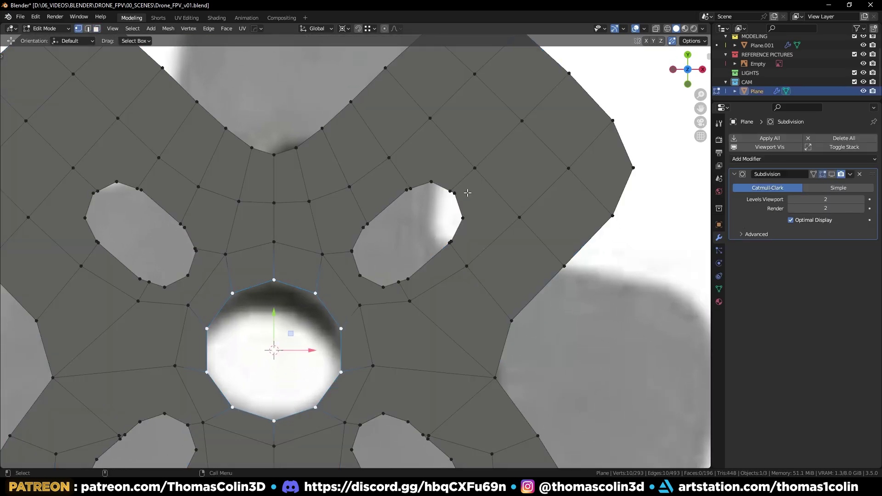
left_click(455, 190)
key("g")
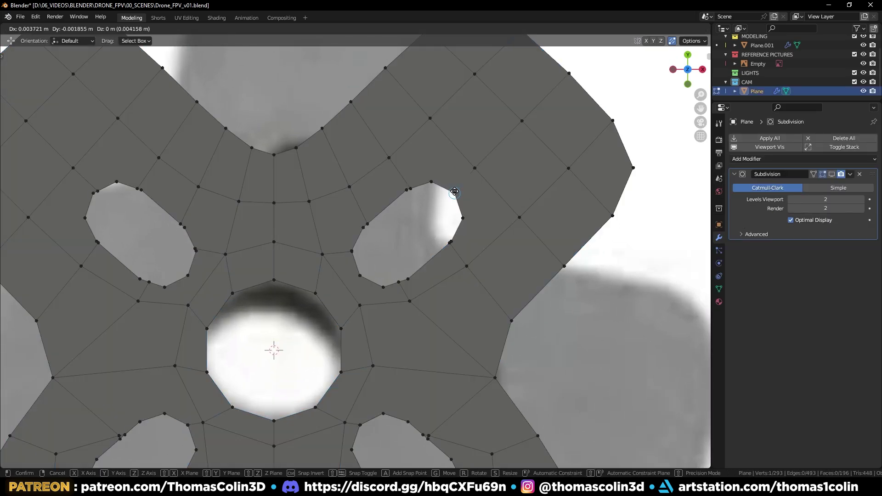
left_click(456, 192)
left_click(430, 179)
key("j")
- Merge the remaining doubled vertices on the upper-right slot's upper, right and lower edges by moving each onto its neighbour
left_click(410, 188)
key("g")
left_click(407, 191)
left_click(446, 245)
key("g")
left_click(453, 239)
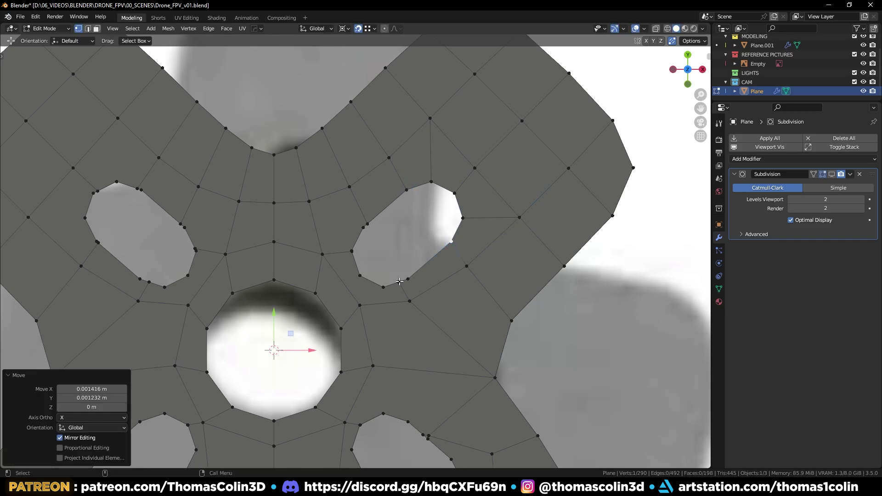
left_click(400, 280)
key("g")
left_click(408, 278)
- Connect the upper-right slot's lower-left and left vertices to neighbouring mesh vertices, and slide the extra vertex along the slot's upper edge by 0.446
left_click(384, 288)
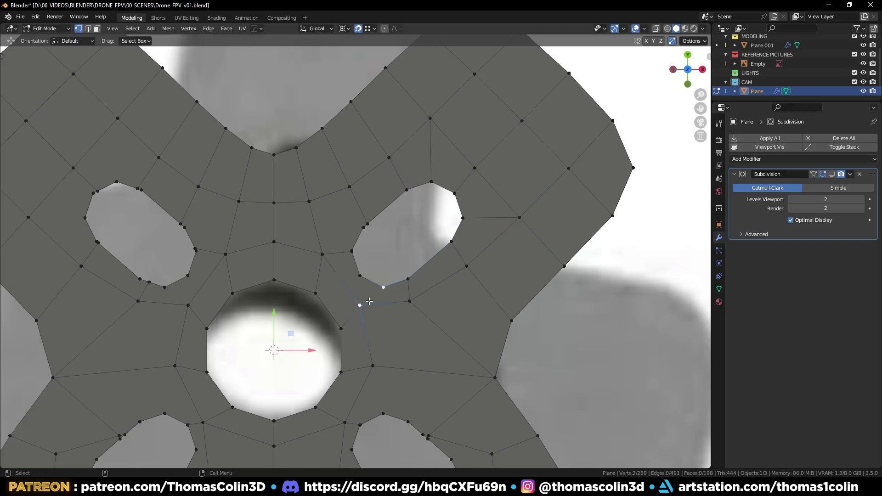
key("ctrl+x")
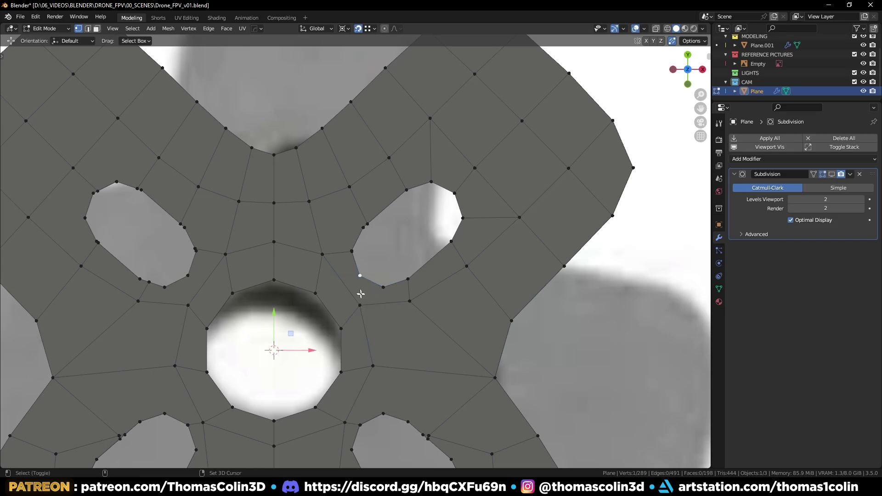
left_click(361, 304, "shift")
key("j")
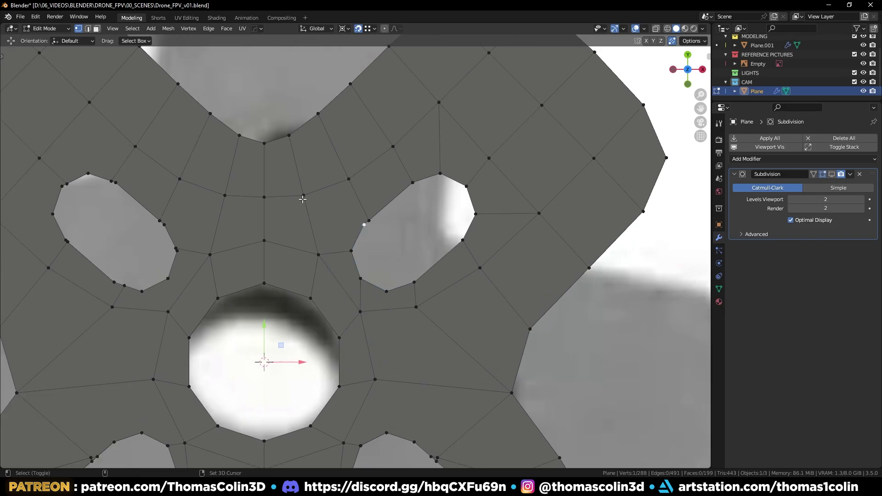
left_click(303, 196, "shift")
key("j")
key("shift+v")
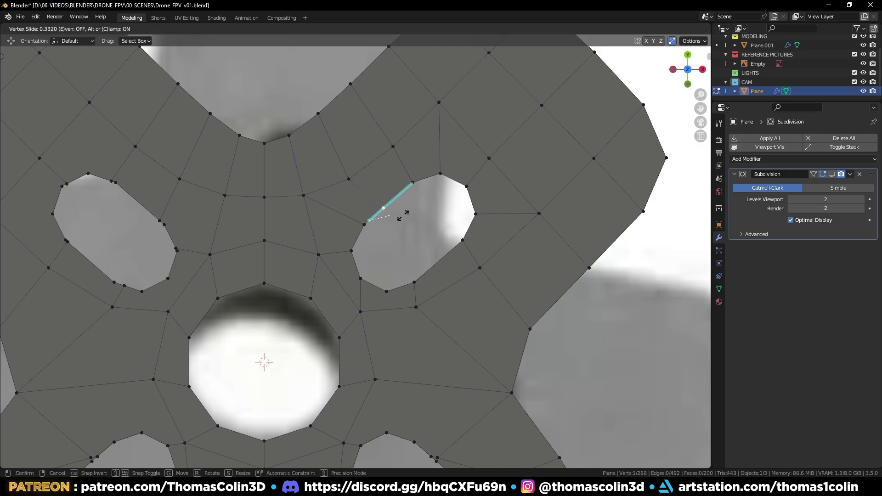
left_click(412, 216)
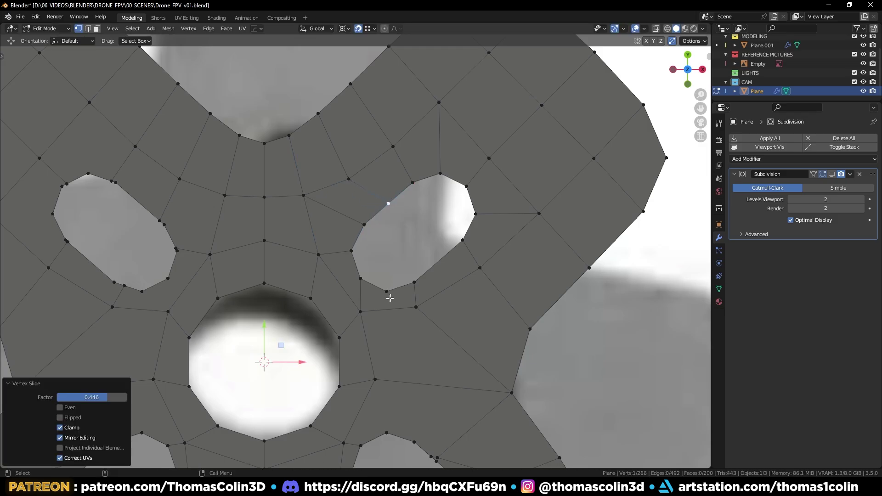
- Add a loop cut from the upper-right slot's lower side to the plate's right notch and join its vertex to the slot's bottom vertex
scroll(389, 294, "up", 2)
key("2")
scroll(423, 252, "down", 3)
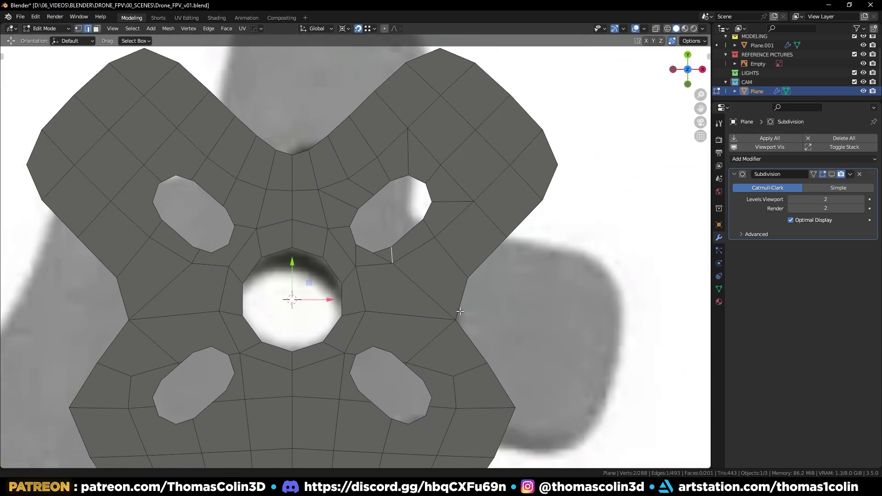
scroll(393, 246, "up", 1)
key("ctrl+r")
left_click(397, 250)
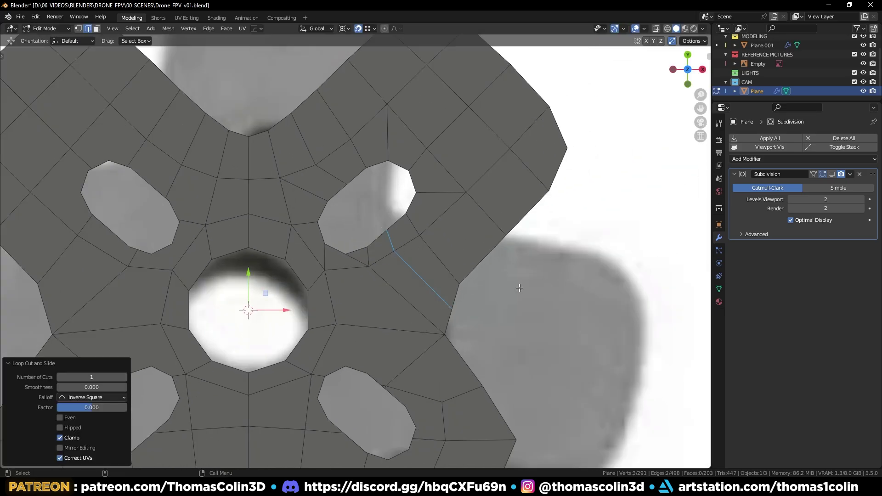
key("1")
left_click(370, 251, "shift")
key("j")
- Dissolve the surplus edges just below the upper-right slot
key("2")
left_click(369, 260)
key("ctrl+x")
left_click(390, 240)
key("ctrl+x")
left_click(477, 303)
- Select the outline loop at the plate's right notch and smooth it into a rounder curve with LoopTools
right_click_drag(435, 297, 425, 267, "alt")
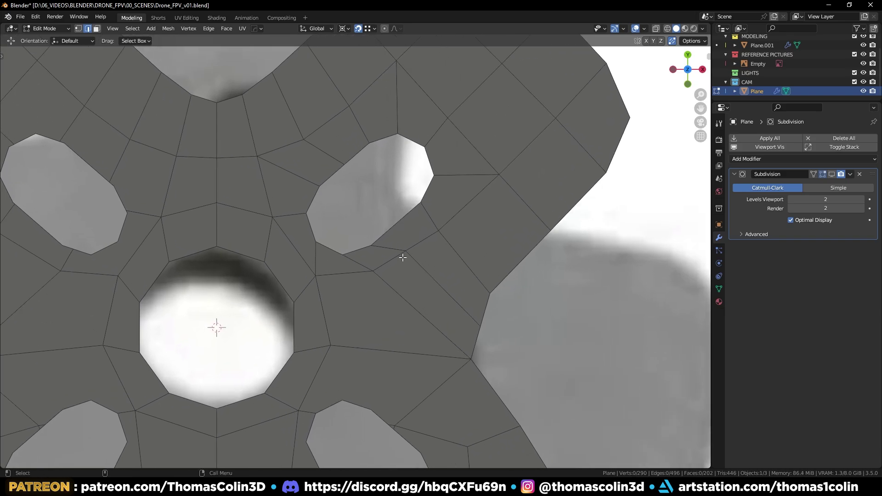
left_click(496, 321, "alt")
right_click(496, 321)
mouse_move(527, 132)
left_click(580, 192)
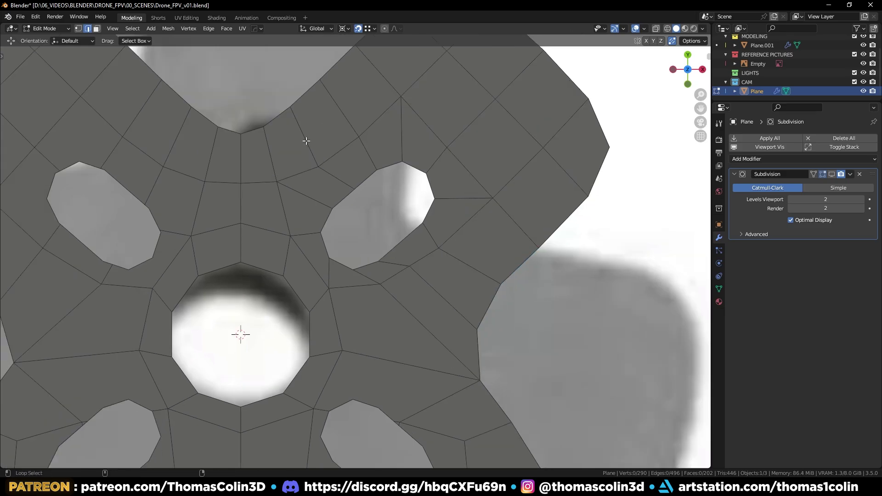
- Dissolve the surplus edge below the plate's top notch, and even out the notch outline with LoopTools Space and Relax
left_click(305, 140, "alt")
key("ctrl+x")
middle_click_drag(351, 157, 382, 187, "shift")
left_click(384, 86, "ctrl")
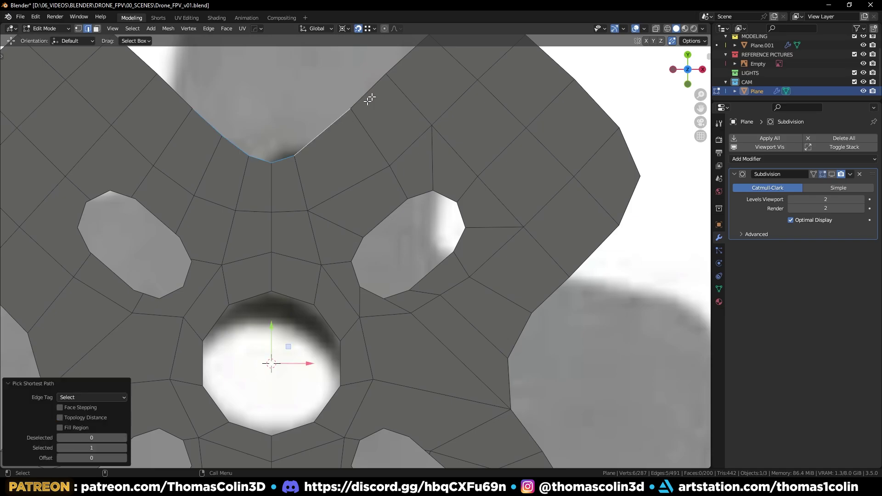
right_click(404, 51)
mouse_move(431, 44)
left_click(454, 112)
right_click(425, 66)
mouse_move(436, 63)
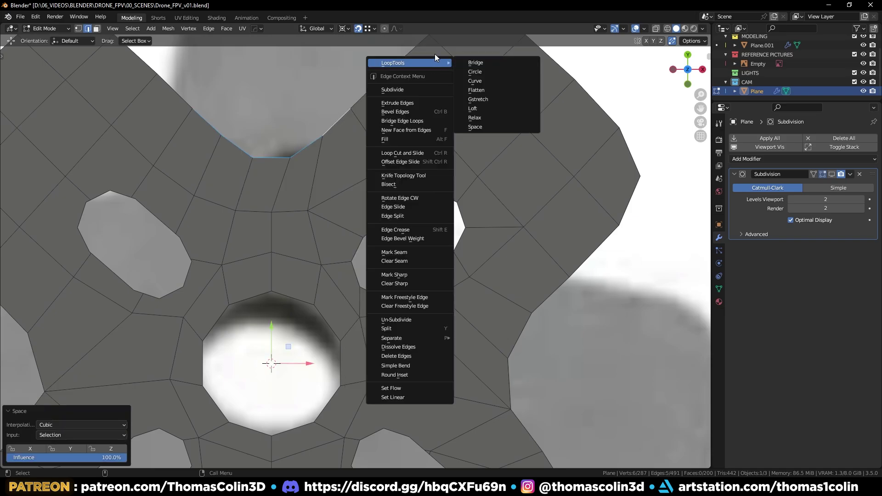
left_click(481, 118)
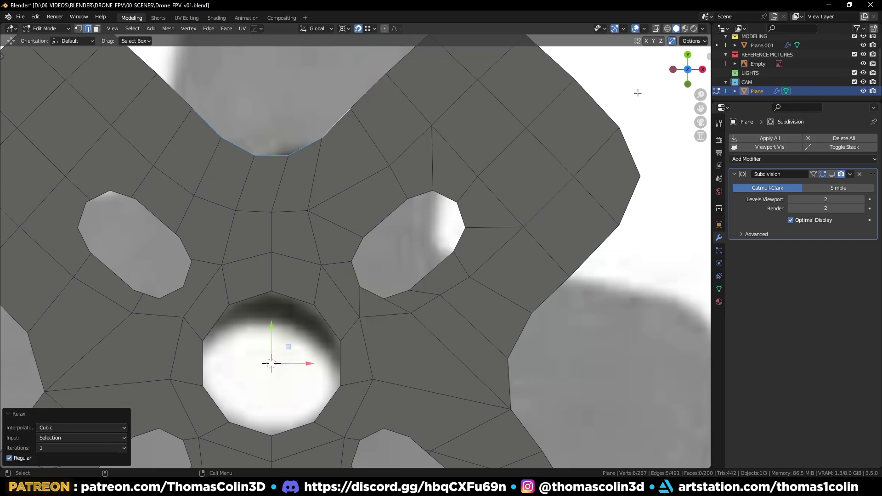
left_click(408, 151)
- Slide the vertex between the top notch and the upper-right slot along its edge toward the slot's left vertex
scroll(392, 184, "down", 3)
scroll(392, 184, "up", 2)
key("1")
left_click(315, 215)
key("shift+v")
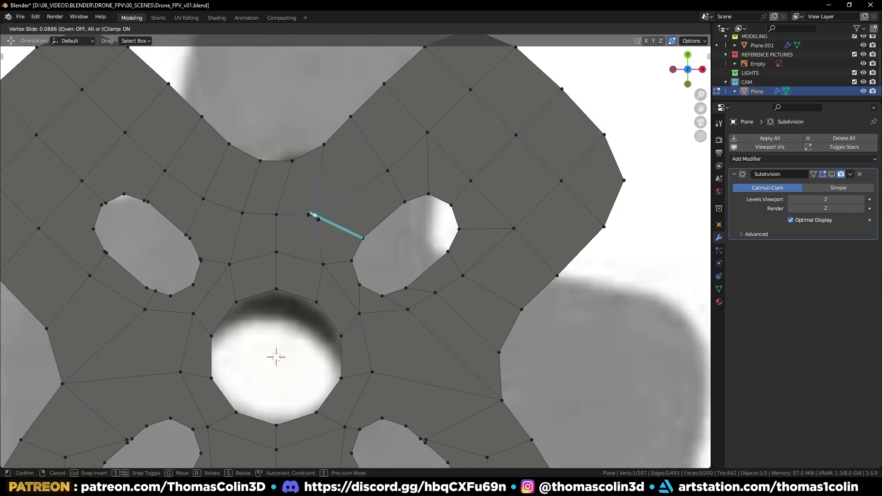
left_click(328, 222)
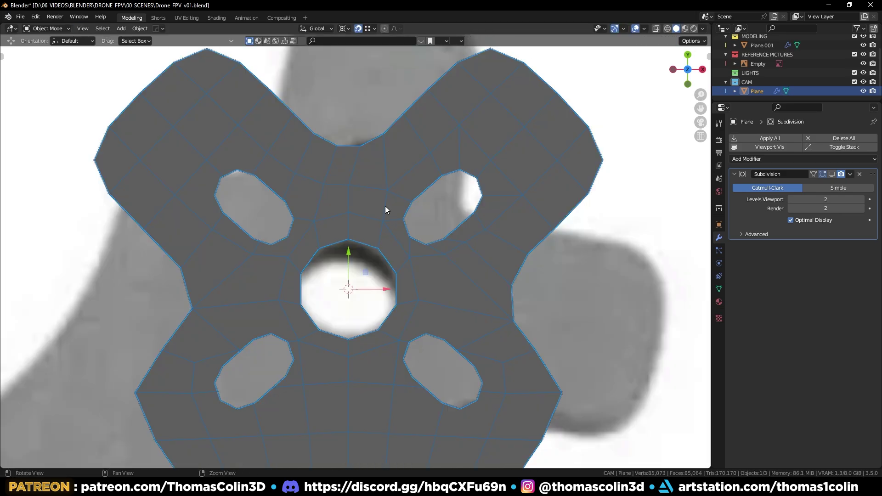
- Mirror the arm mesh across X with bisect and apply the mirror modifier
key("alt+x")
left_click(430, 286)
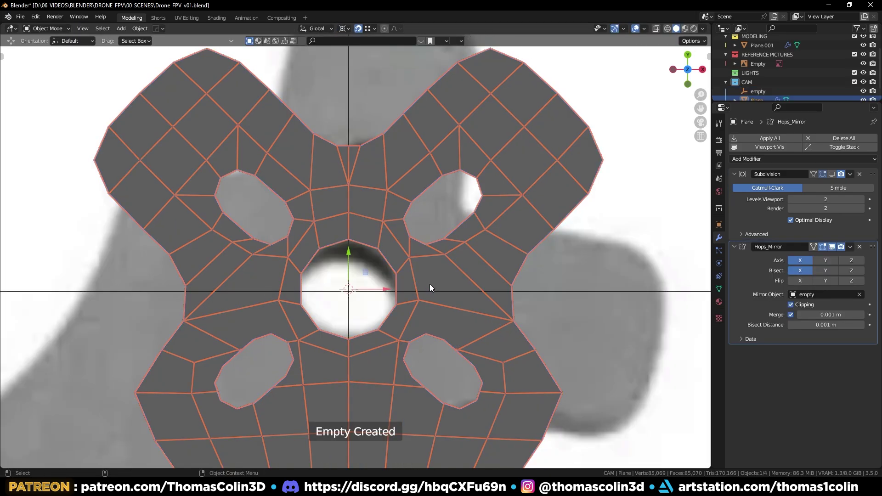
key("ctrl+a")
key("Tab")
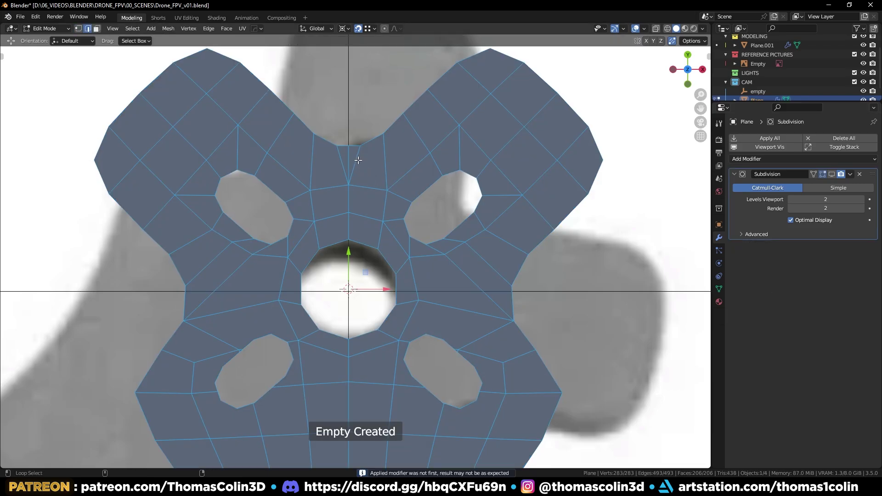
- Dissolve the two slanted edges that converge on the centre line just below the top notch
left_click(354, 160, "alt")
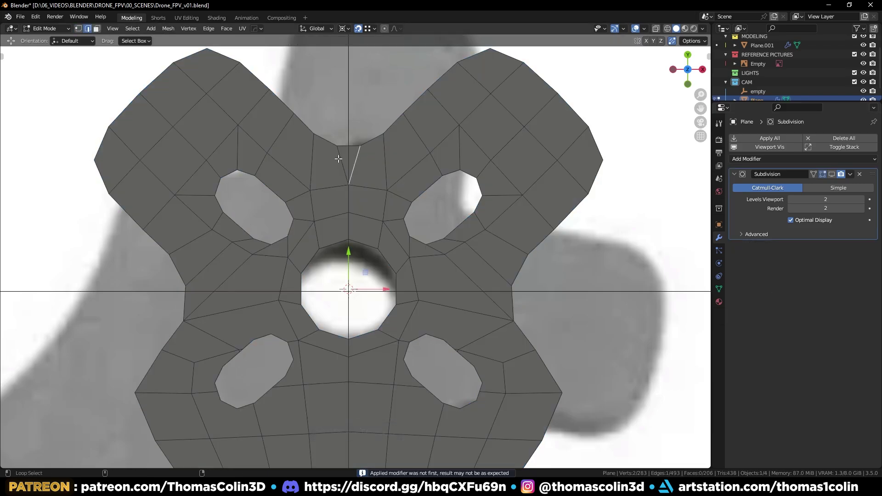
left_click(338, 159, "alt+shift")
key("ctrl+x")
key("alt+a")
- Adjust the lower-right slot's upper-left vertex, and connect the slot's top vertex to the mesh vertex above it
middle_click_drag(328, 191, 337, 219, "ctrl")
middle_click_drag(364, 264, 332, 177, "shift")
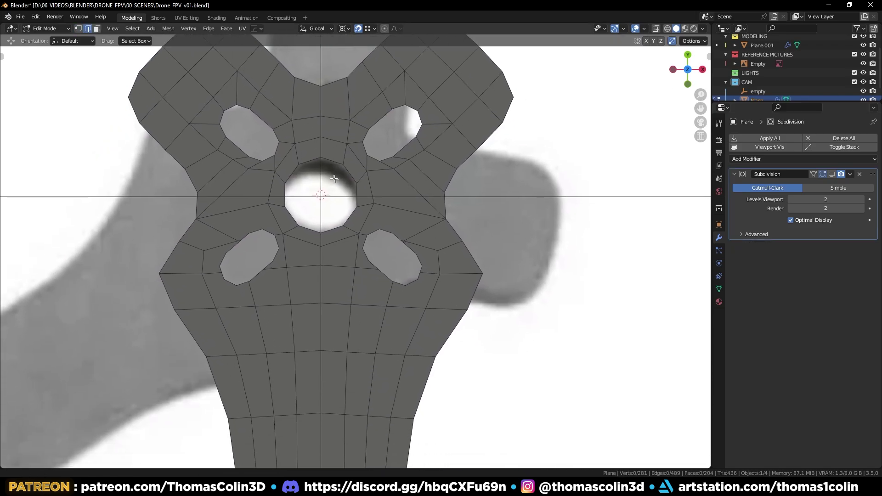
scroll(401, 282, "up", 4)
key("1")
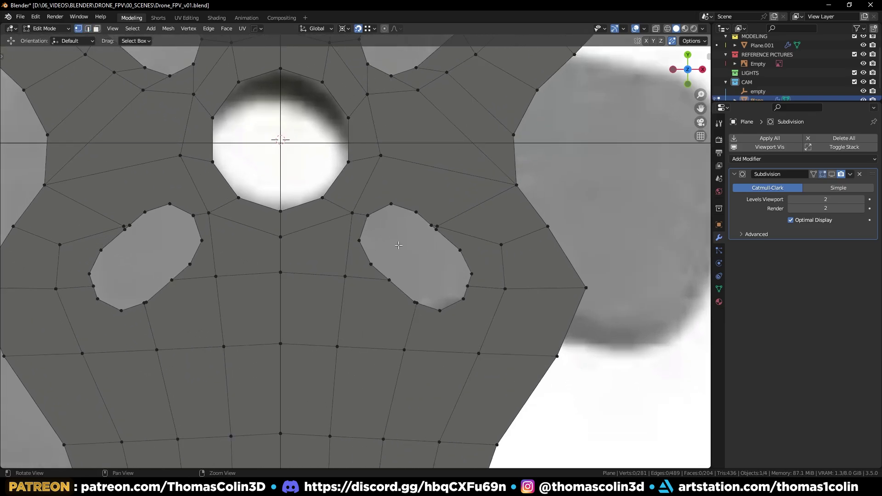
right_click_drag(398, 245, 398, 225, "alt")
left_click(372, 209)
key("g")
left_click(371, 211)
left_click(395, 192)
left_click(385, 142, "shift")
key("j")
- Connect the lower-right slot's left vertex to the mesh vertex at its lower left, and slide that mesh vertex by 0.245
left_click(359, 238)
left_click(343, 281, "shift")
key("j")
left_click(343, 281)
key("shift+v")
left_click(325, 274)
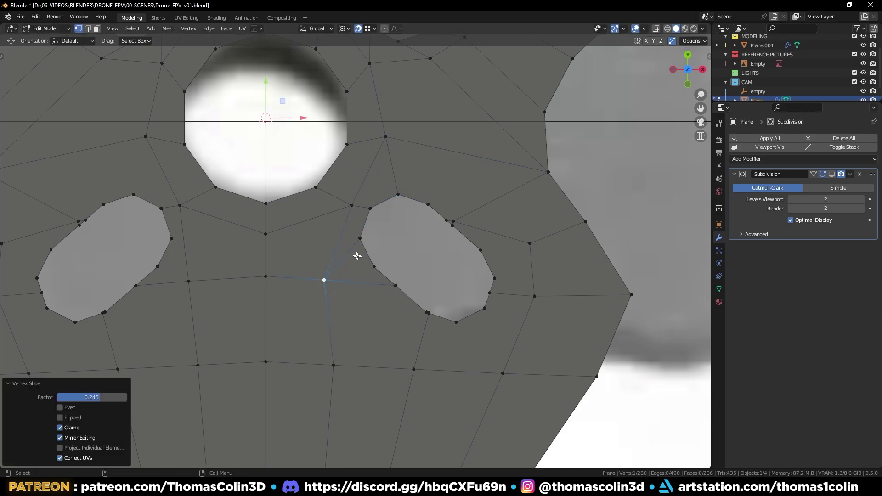
- Dissolve the edge meeting the lower-right slot's lower side, and connect the slot's lower-left vertex to the mesh vertex below
left_click(370, 269)
key("2")
left_click(360, 284)
key("ctrl+x")
key("1")
left_click(344, 362)
left_click(371, 271, "shift")
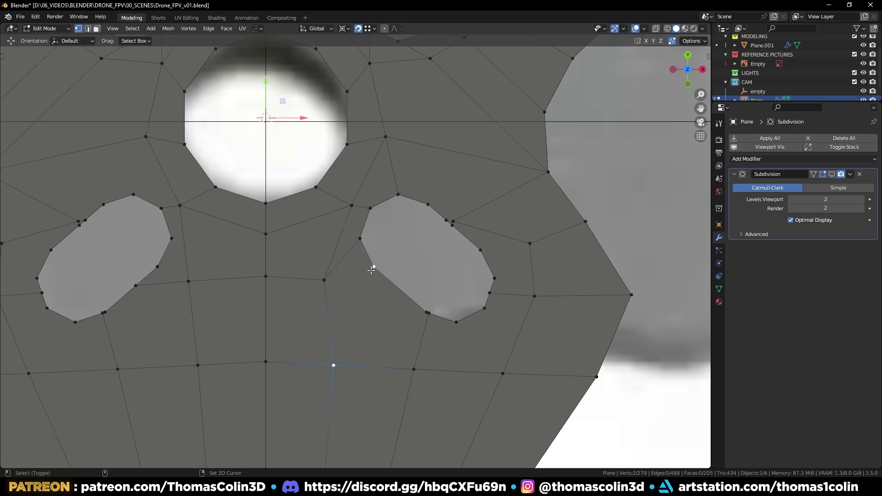
key("j")
key("alt+a")
- Merge the doubled vertices around the lower-right slot's lower end, and connect its bottom vertex to the mesh vertex at lower right
left_click_drag(429, 314, 424, 310)
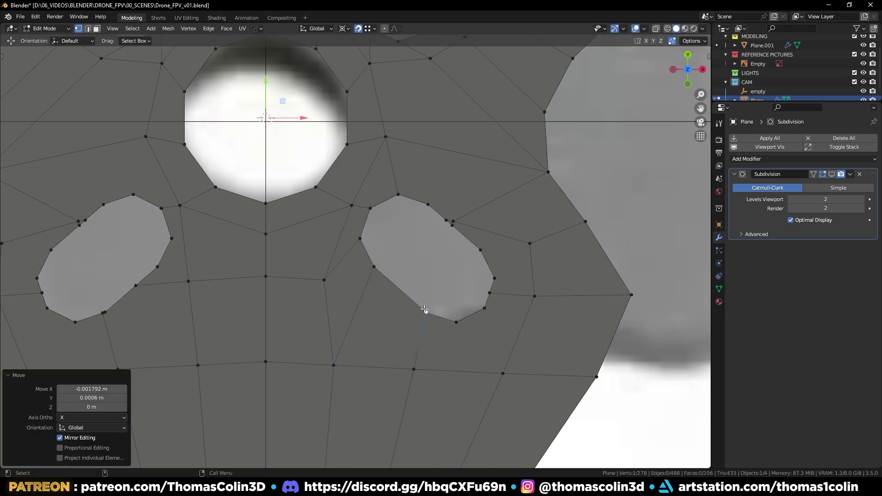
left_click(453, 324)
left_click(495, 366, "shift")
left_click_drag(491, 294, 487, 305)
left_click(498, 272)
- Dissolve the surplus edges meeting the lower-right slot's upper-right side
key("2")
left_click(478, 230)
key("ctrl+x")
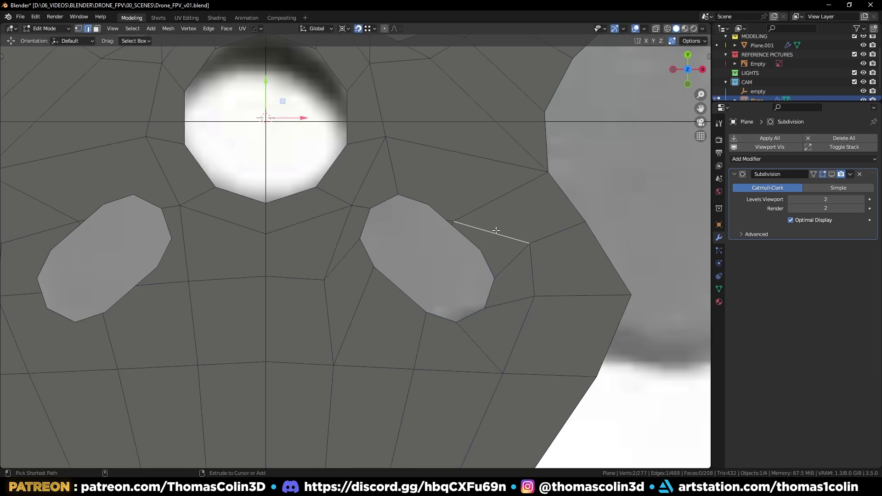
left_click(458, 219)
key("ctrl+x")
- Connect the lower-right slot's upper-right side to the right notch, subdivide that edge, and join its midpoint to the neighbouring mesh vertex
key("1")
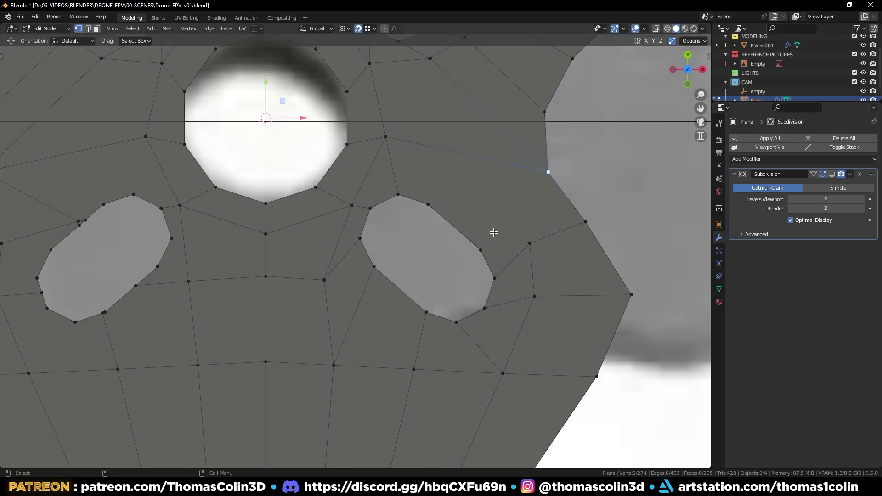
left_click(547, 173, "shift")
key("j")
key("2")
left_click(511, 217)
right_click(514, 213)
left_click(514, 213)
key("1")
left_click(515, 212)
left_click(529, 244, "shift")
key("j")
left_click(620, 159)
- Knife new edges linking the lower-right slot's upper vertex, the new midpoint and the central hole's ring, and slide their junction by 0.131
middle_click_drag(458, 206, 432, 225, "shift")
key("k")
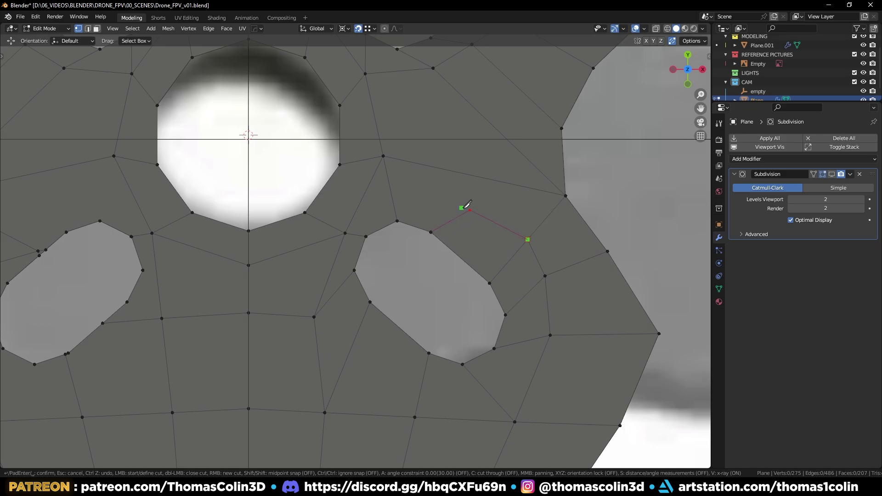
left_click(469, 209)
left_click(384, 156)
key("Return")
left_click(468, 210)
key("g")
key("g")
left_click(464, 209)
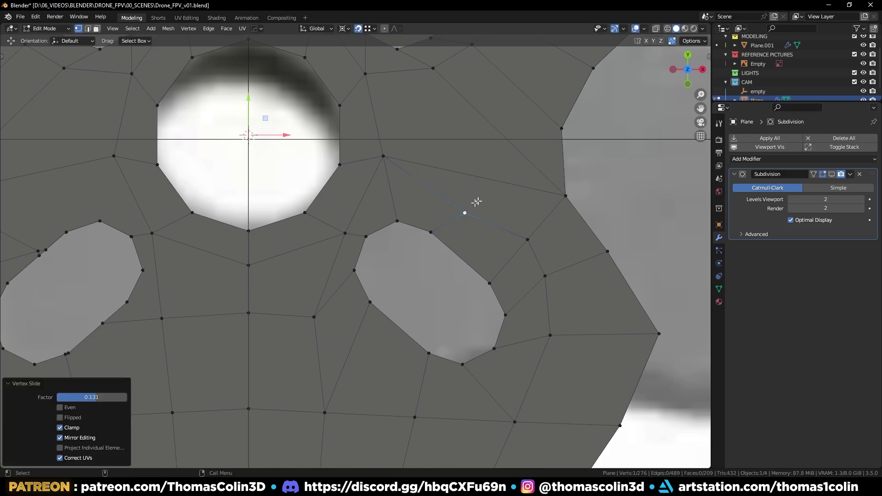
- Dissolve the long edge running from the central hole's surrounding ring to the plate's right notch
scroll(524, 168, "down", 4)
scroll(456, 195, "up", 1)
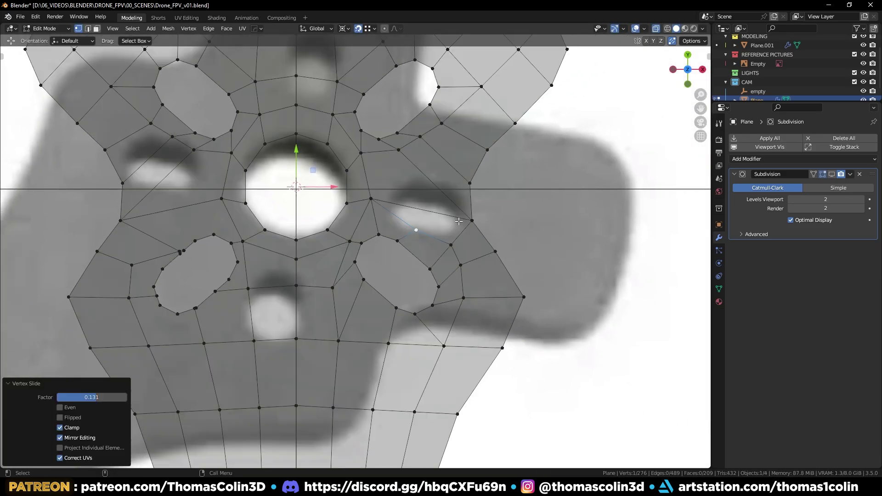
key("alt+z")
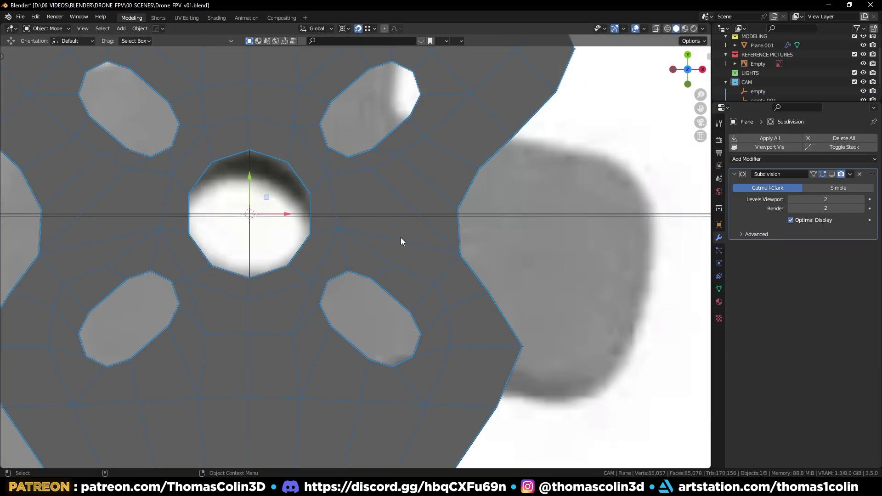
key("Tab")
key("2")
left_click(404, 242)
key("ctrl+x")
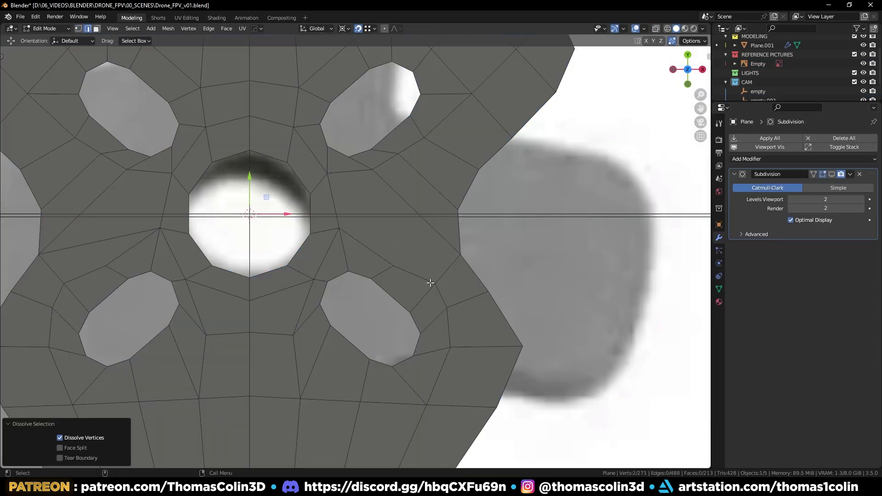
- Slide the junction vertex just above the lower-right slot to even out the surrounding faces
key("1")
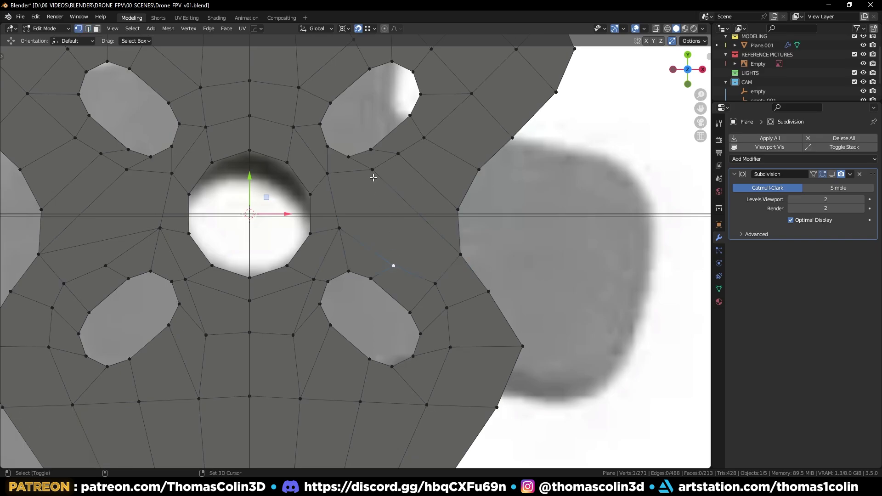
left_click(562, 224)
key("shift+v")
left_click(397, 251)
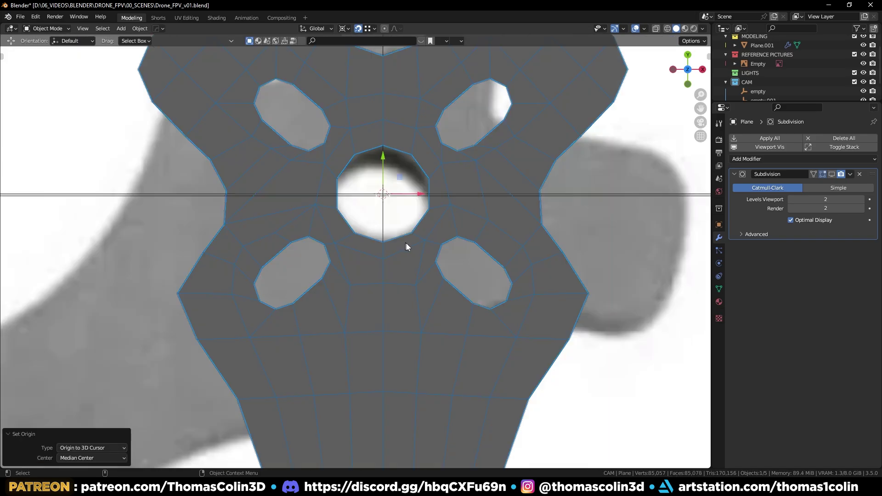
- Mirror the corrected mesh across X again, apply the mirror, and show the level 2 subdivision in the viewport
key("alt+x")
left_click(462, 193)
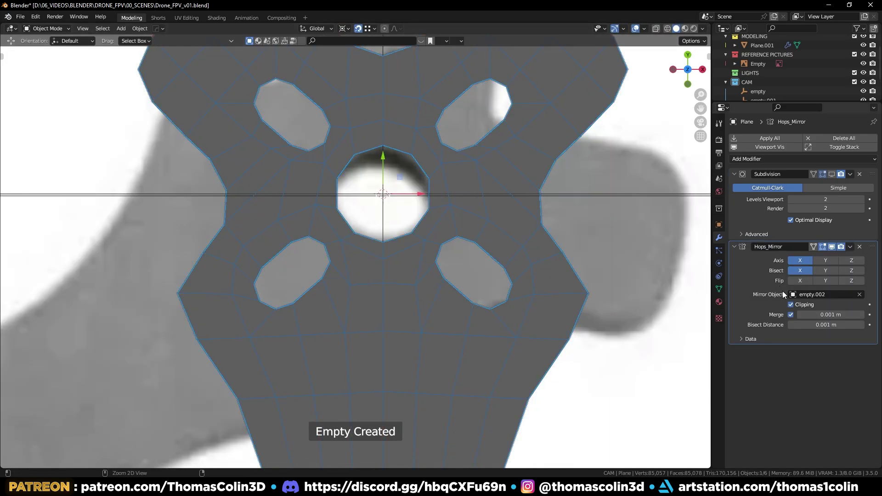
key("ctrl+a")
key("ctrl+2")
left_click(831, 173)
left_click(561, 207)
scroll(505, 229, "down", 4)
scroll(504, 244, "down", 5)
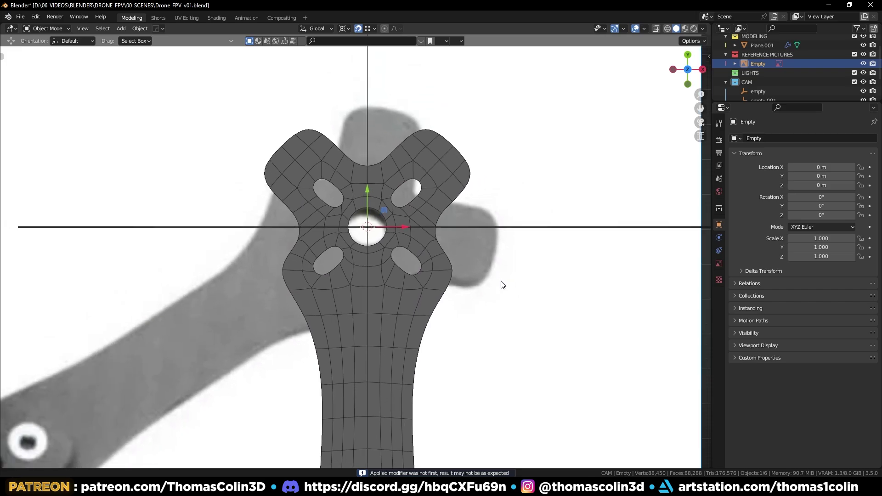
- Smooth the interior vertices of the arm's rounded end with Smooth Vertices at smoothing 1.000 and 100 repeats
middle_click_drag(492, 359, 474, 223, "shift")
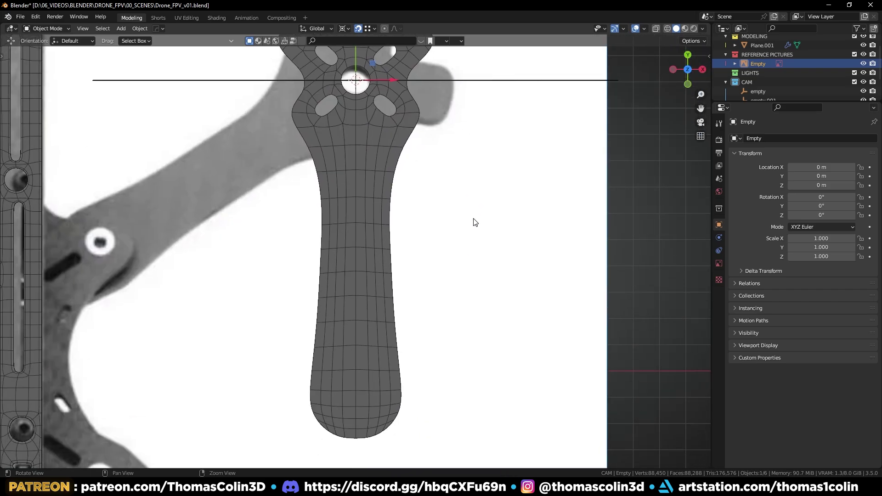
middle_click_drag(435, 336, 436, 223, "alt")
right_click_drag(436, 222, 414, 300, "alt")
middle_click_drag(415, 300, 414, 270, "alt")
right_click_drag(414, 270, 409, 294, "alt")
left_click(335, 321)
key("Tab")
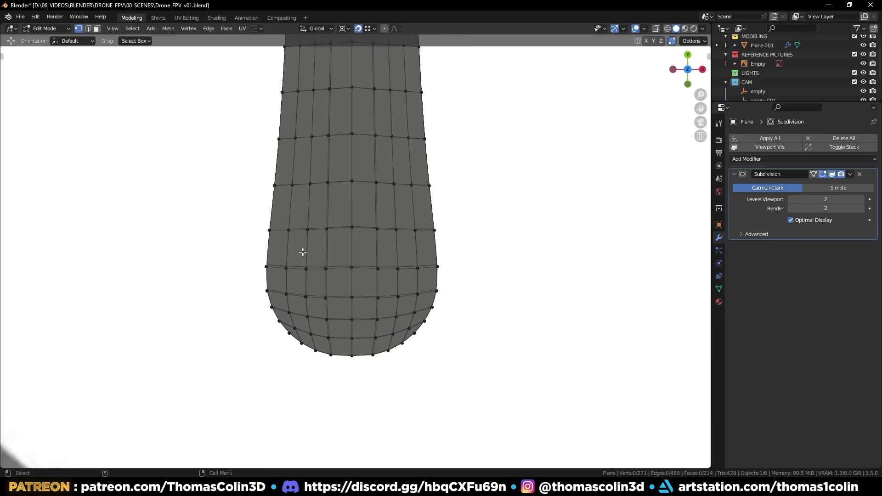
key("alt+z")
left_click_drag(277, 246, 303, 257)
left_click_drag(422, 338, 422, 340)
key("alt+z")
left_click_drag(292, 338, 312, 346)
left_click_drag(271, 316, 285, 326, "ctrl")
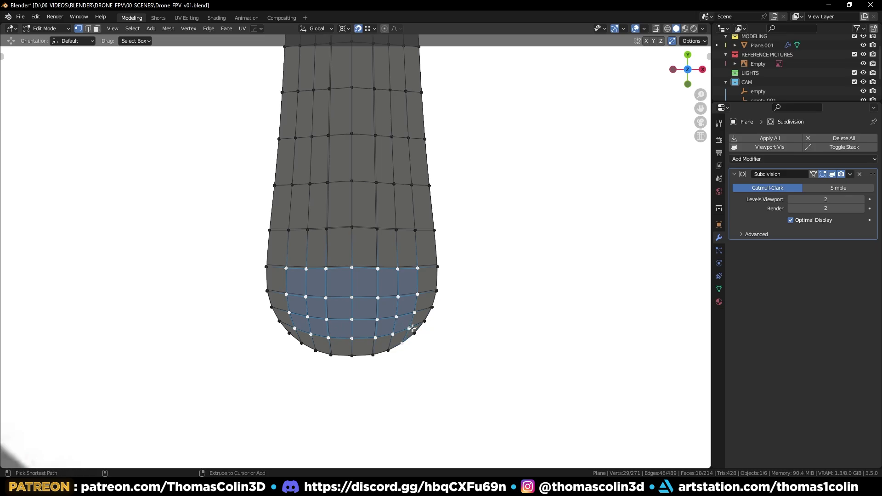
right_click(453, 335)
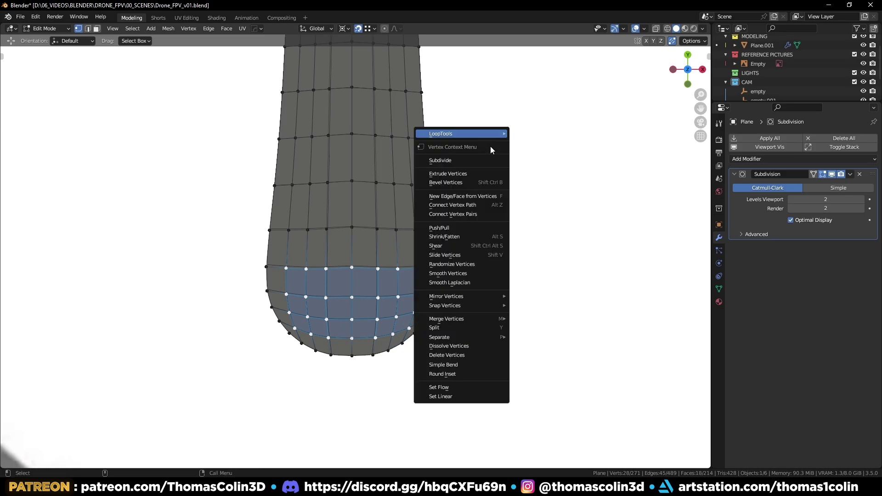
left_click(463, 272)
left_click_drag(94, 419, 131, 419)
left_click_drag(79, 428, 110, 427)
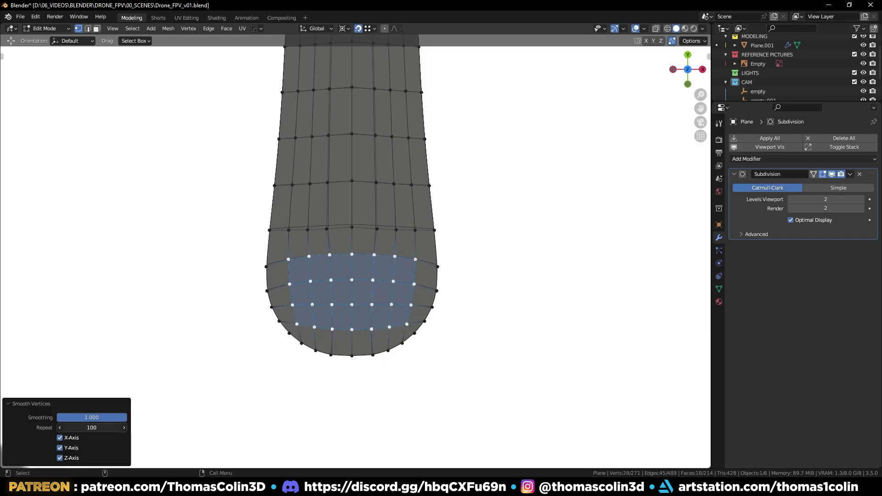
left_click(539, 195)
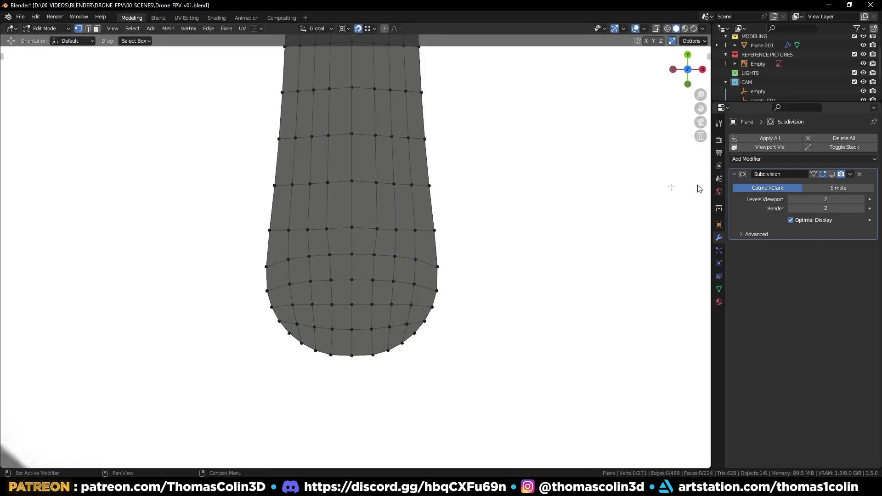
- Select the interior vertices along the arm's shaft, excluding the outline, and relax them with Smooth Vertices
middle_click_drag(478, 177, 494, 255, "shift")
left_click_drag(305, 67, 429, 277)
left_click_drag(299, 279, 436, 322, "shift")
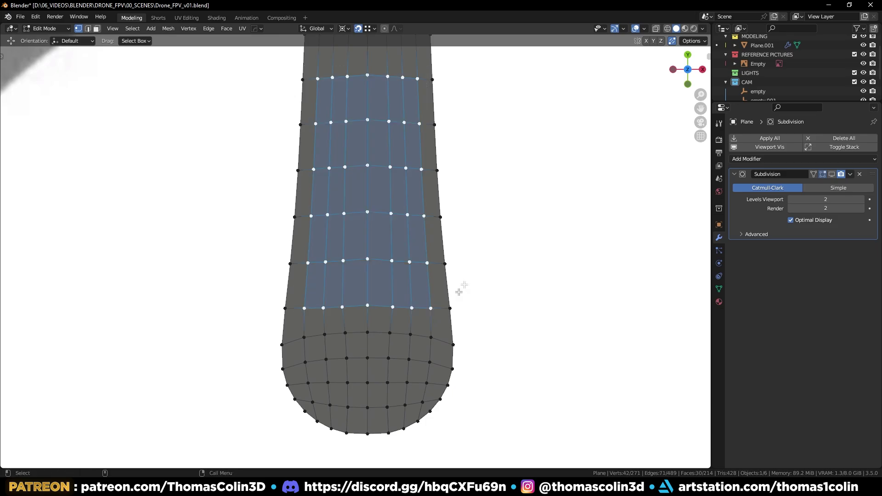
left_click(559, 174)
middle_click_drag(516, 181, 509, 201, "ctrl")
middle_click_drag(509, 201, 531, 314, "shift")
left_click_drag(346, 140, 419, 341, "shift")
left_click_drag(344, 329, 426, 350, "shift")
left_click(344, 221, "shift")
right_click(522, 174)
left_click(500, 301)
left_click(531, 214)
- Rotate the arm to -56.3° about Z and move it 1.5421 m in X and 1.1094 m in Y onto the upper-right reference arm
key("Tab")
key("n")
scroll(421, 211, "down", 5)
key("r")
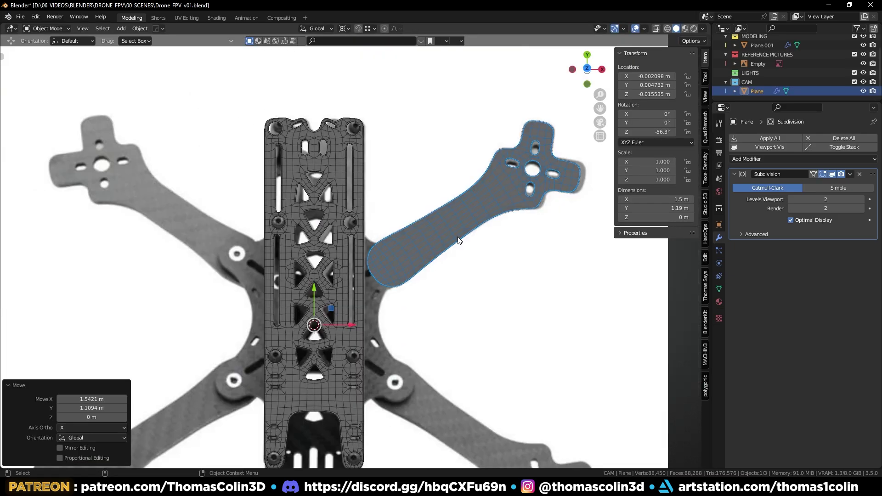
- Extrude the flat arm downward in front view to match the thickness of the neighbouring frame plate
key("KP_1")
middle_click_drag(456, 296, 440, 177, "ctrl")
middle_click_drag(520, 225, 358, 230, "shift")
middle_click_drag(382, 269, 407, 248, "ctrl")
key("Tab")
key("e")
left_click(303, 283)
- Hide the arm's subdivision preview and select its sharp edges at 30°, leaving out the vertical side edges
left_click(831, 174)
left_click(545, 181)
key("q")
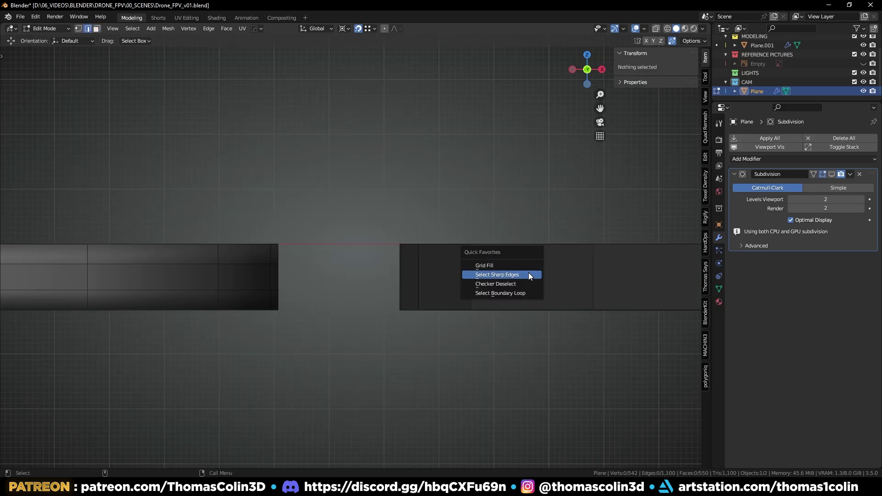
left_click(529, 275)
scroll(114, 246, "down", 10)
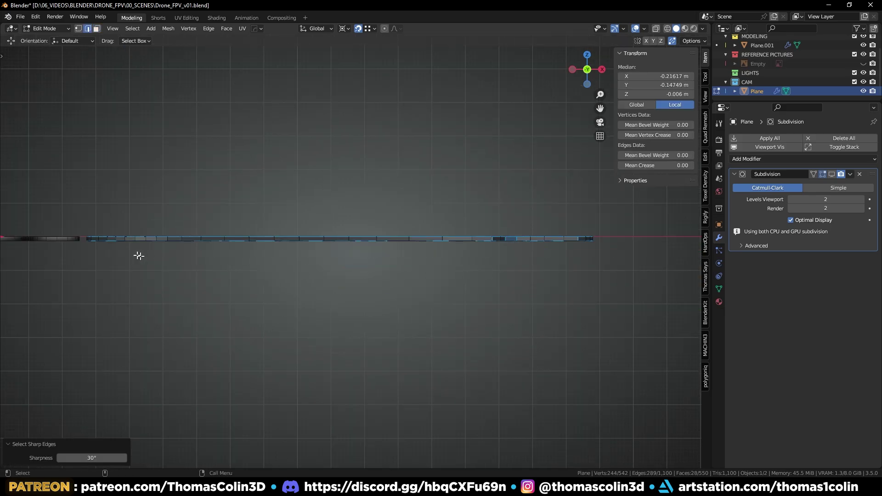
left_click_drag(78, 239, 632, 238)
scroll(473, 239, "up", 6)
scroll(446, 225, "down", 1)
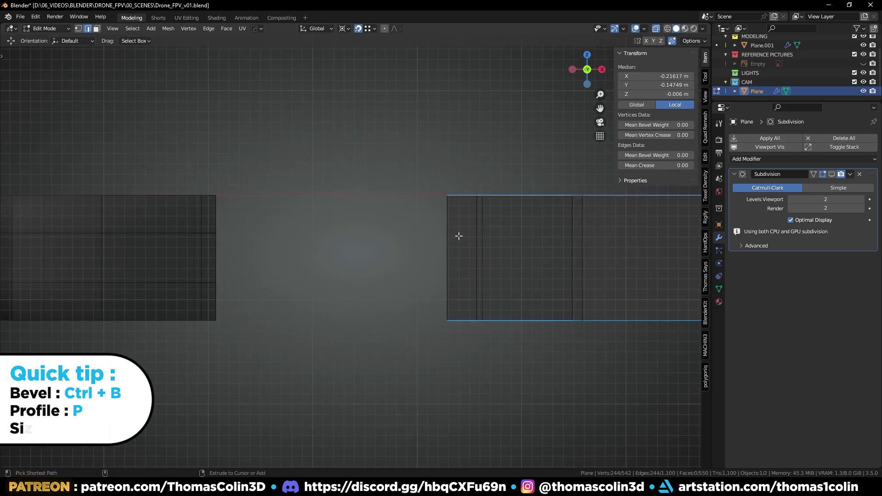
- Bevel the selected edges about 0.0034 m wide with 2 segments and a profile of 1.000, and clear the selection
key("ctrl+b")
scroll(442, 236, "up", 1)
key("p")
key("a")
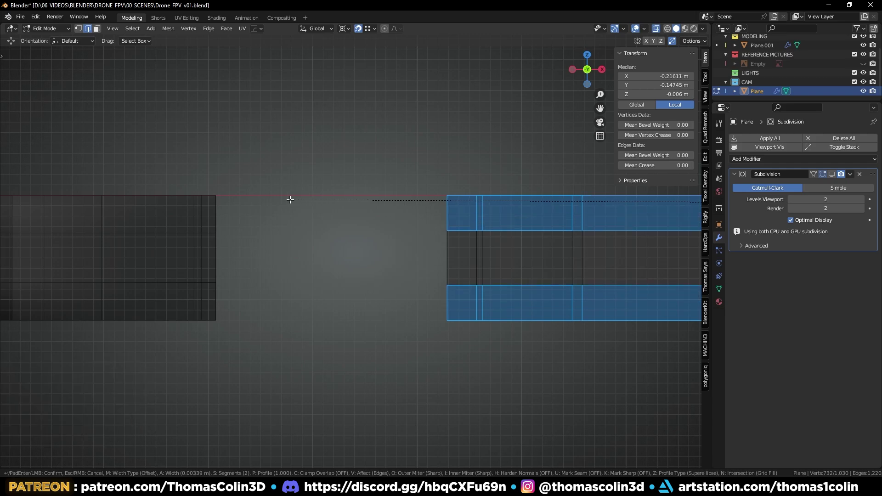
left_click(288, 199)
key("alt+a")
- Leave mesh editing and show the arm's subdivision in the viewport at level 2, checking the rounded holes from above
key("KP_7")
scroll(416, 260, "up", 3)
scroll(416, 261, "up", 6)
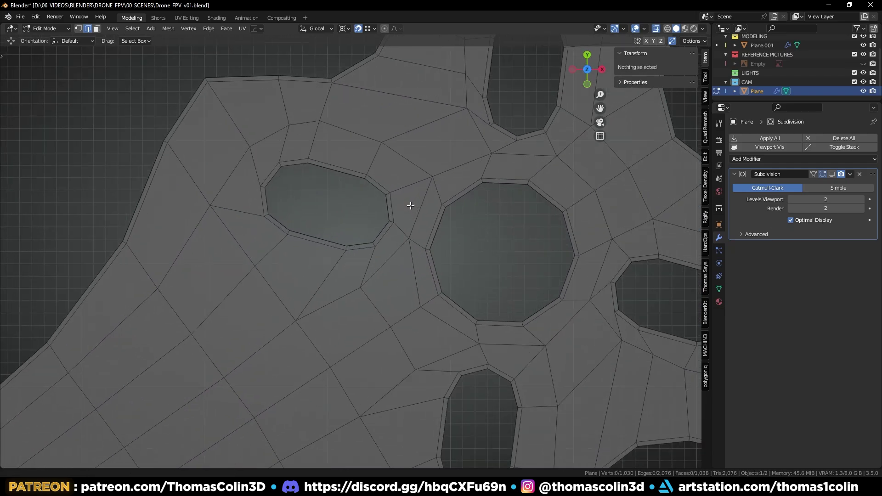
scroll(467, 260, "down", 3)
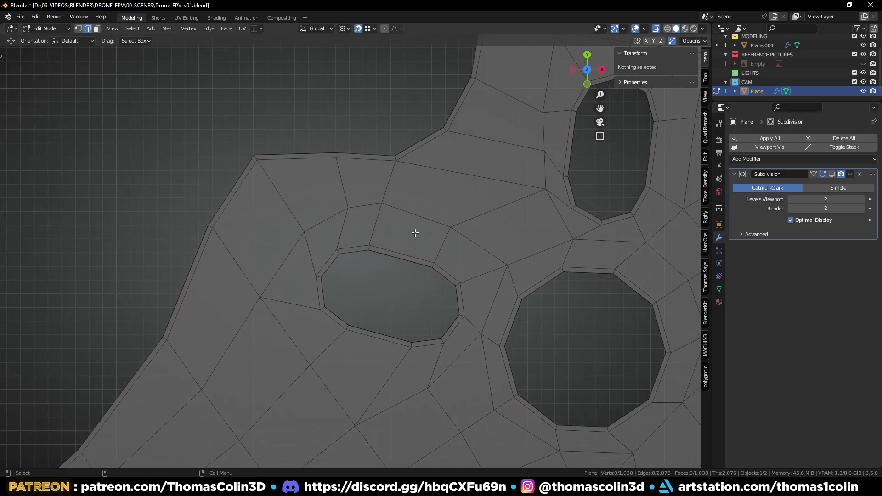
key("Tab")
key("ctrl+2")
left_click(833, 174)
left_click(467, 247)
right_click(467, 247)
left_click(467, 247)
left_click(286, 139)
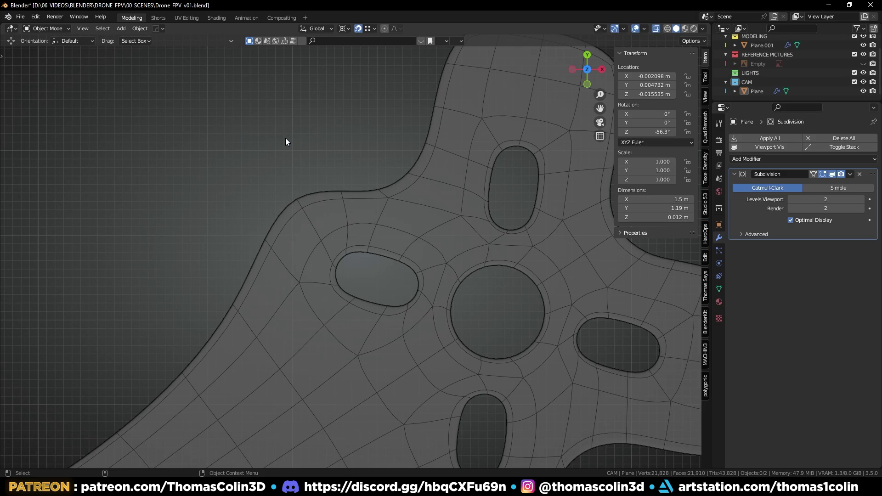
- Select the upper-right arm and apply all of its transforms
scroll(321, 207, "down", 8)
left_click(416, 265)
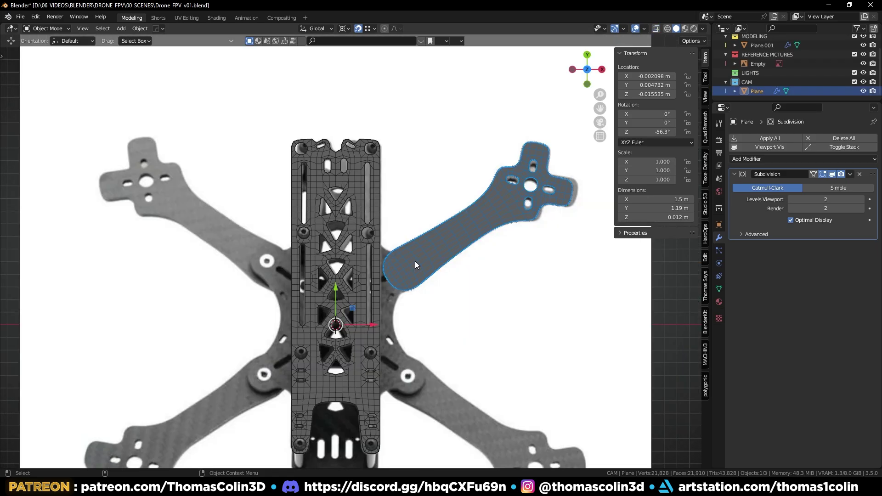
key("ctrl+a")
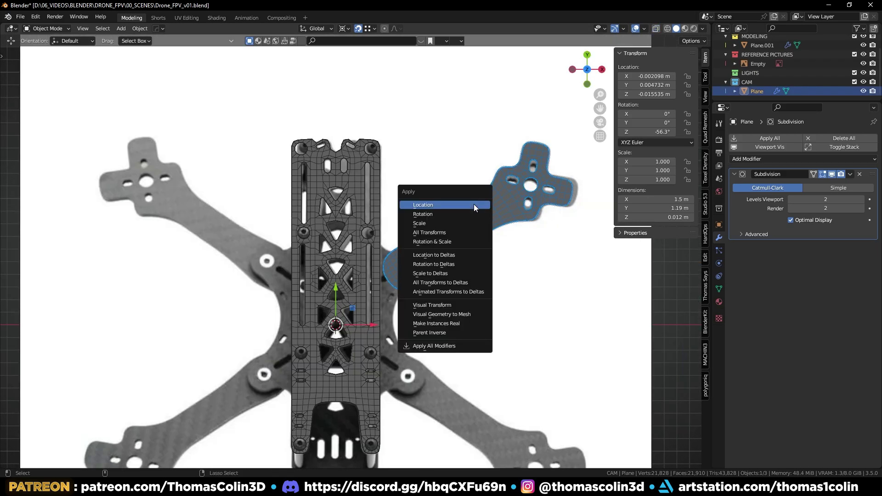
left_click(448, 283)
- Mirror the arm across X and Y around a new central empty with HardOps, apply the mirror modifier, and deselect the arms
scroll(403, 237, "down", 2)
key("alt+x")
left_click(421, 301)
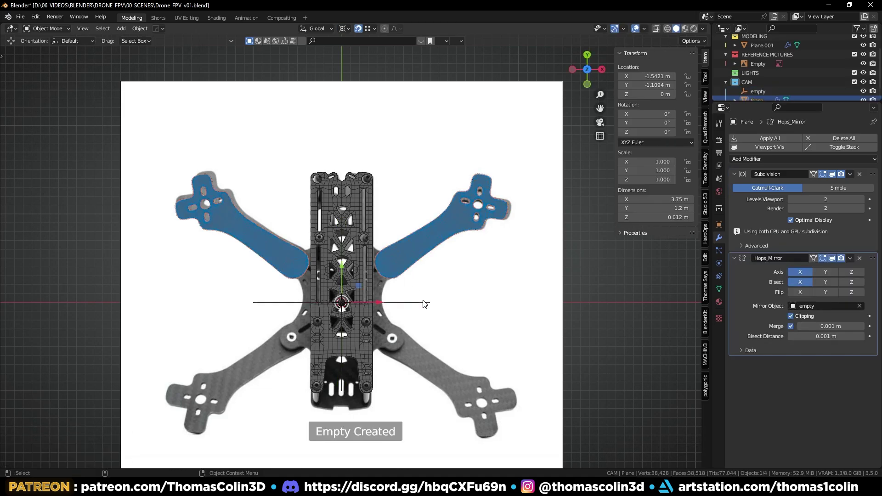
left_click(348, 260)
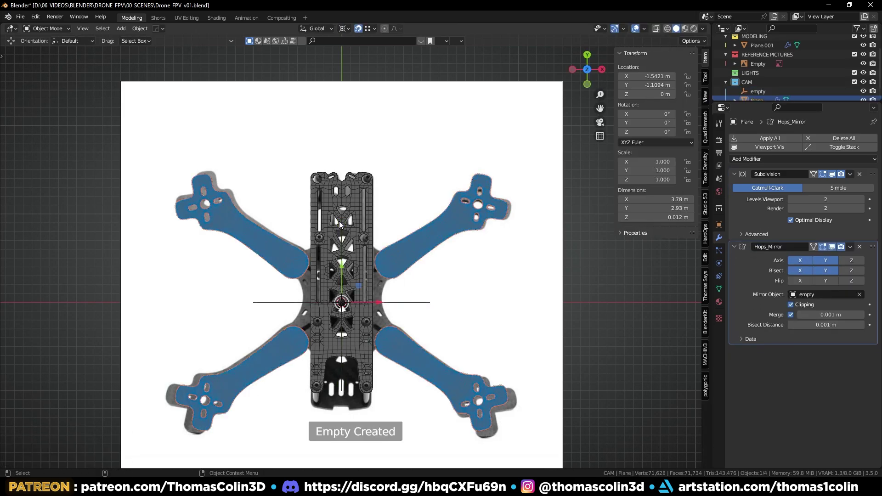
key("ctrl+a")
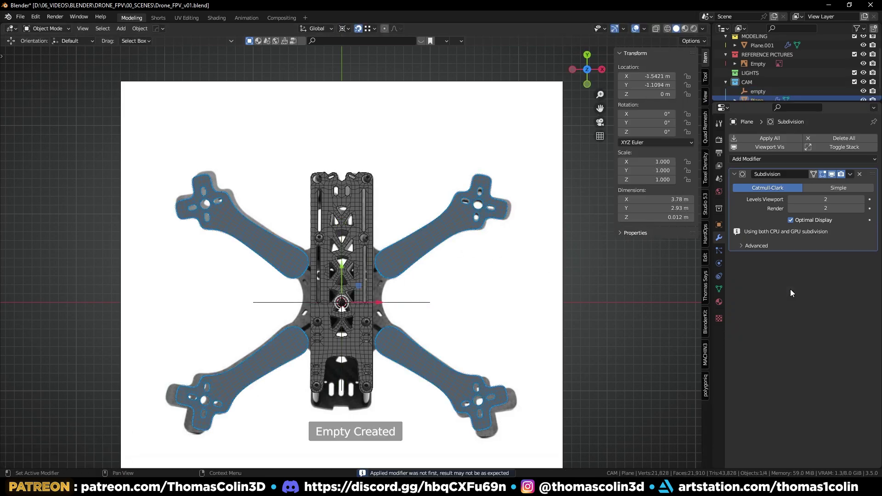
left_click(567, 292)
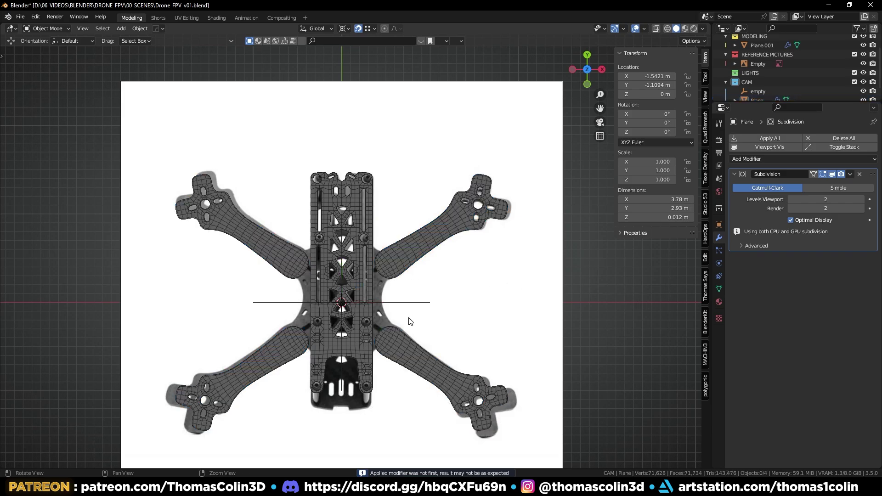